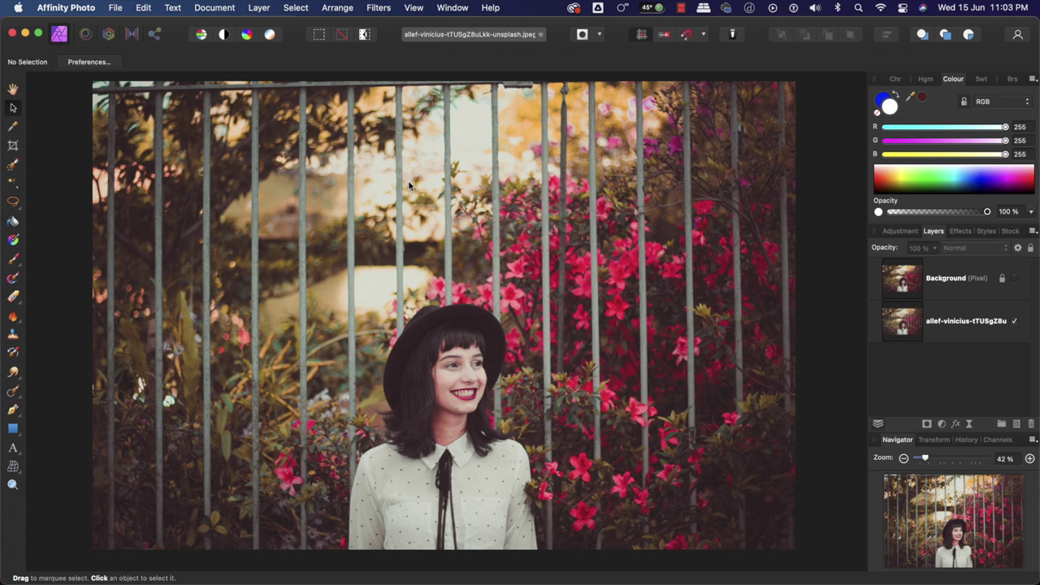
# Toggle the visibility of the retouched Background layer to compare the photo with and without the fence
pyautogui.click(1015, 279)
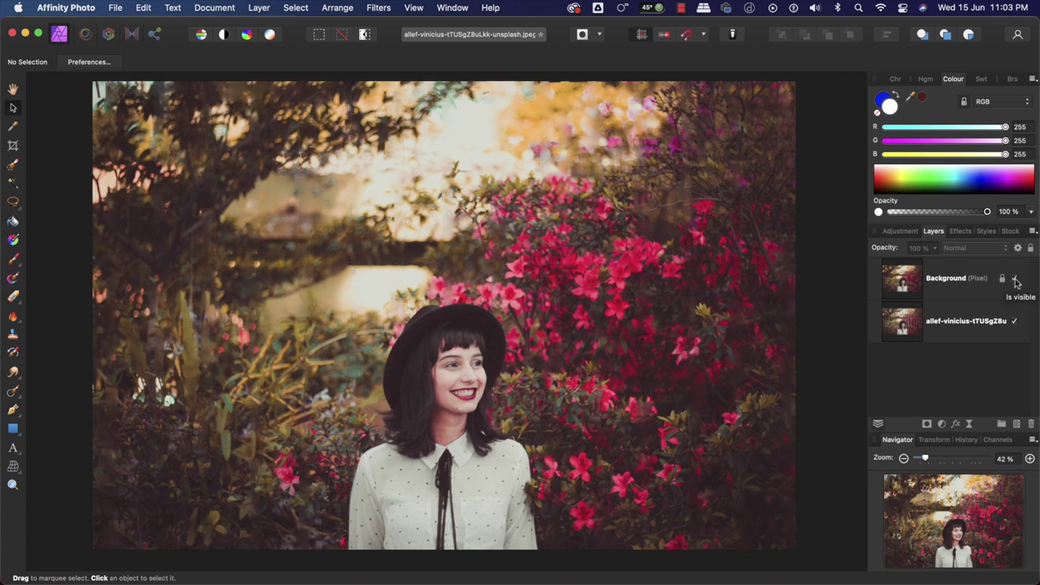
pyautogui.click(1015, 280)
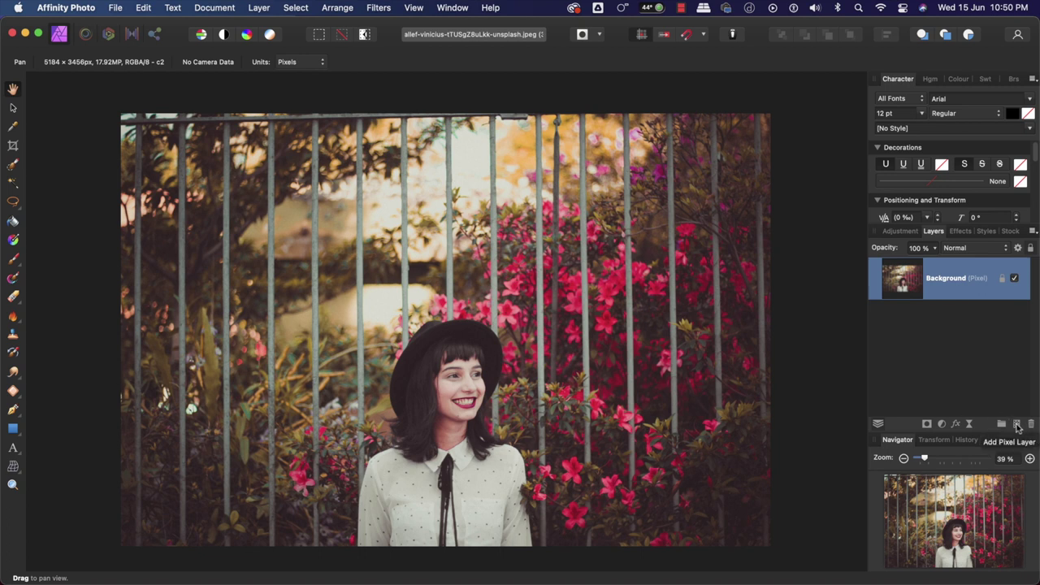
# Add a new pixel layer above the Background and set the Paint Brush colour to blue (RGB 0, 33, 254)
pyautogui.click(1018, 426)
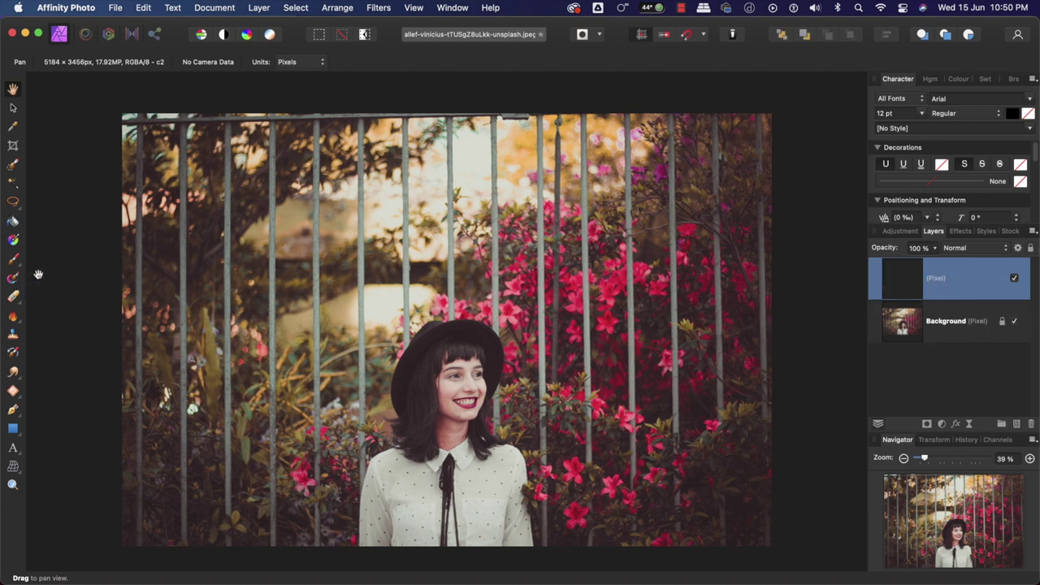
pyautogui.press('b')
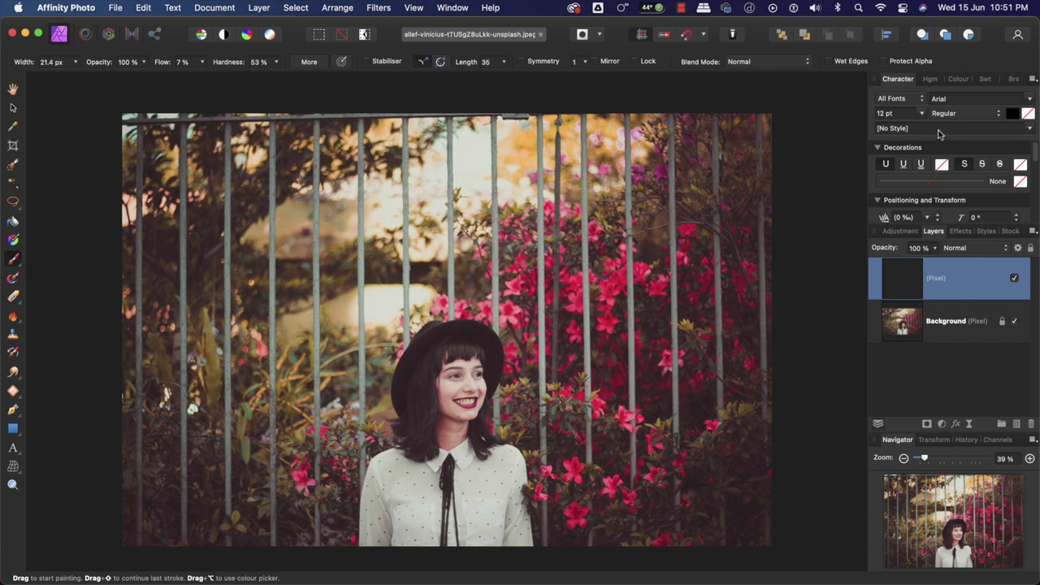
pyautogui.click(959, 79)
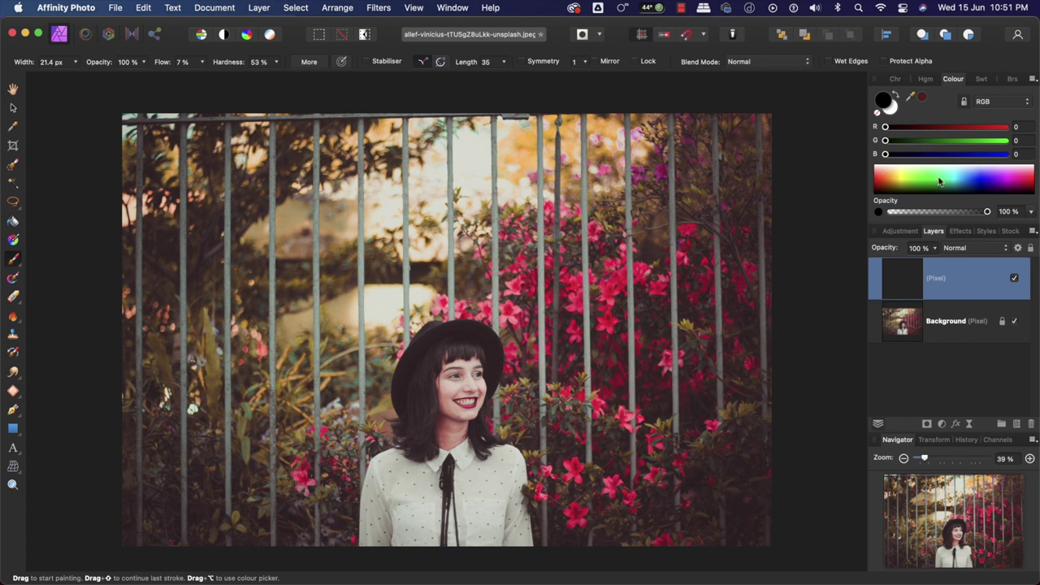
pyautogui.moveTo(899, 179); pyautogui.dragTo(908, 180)
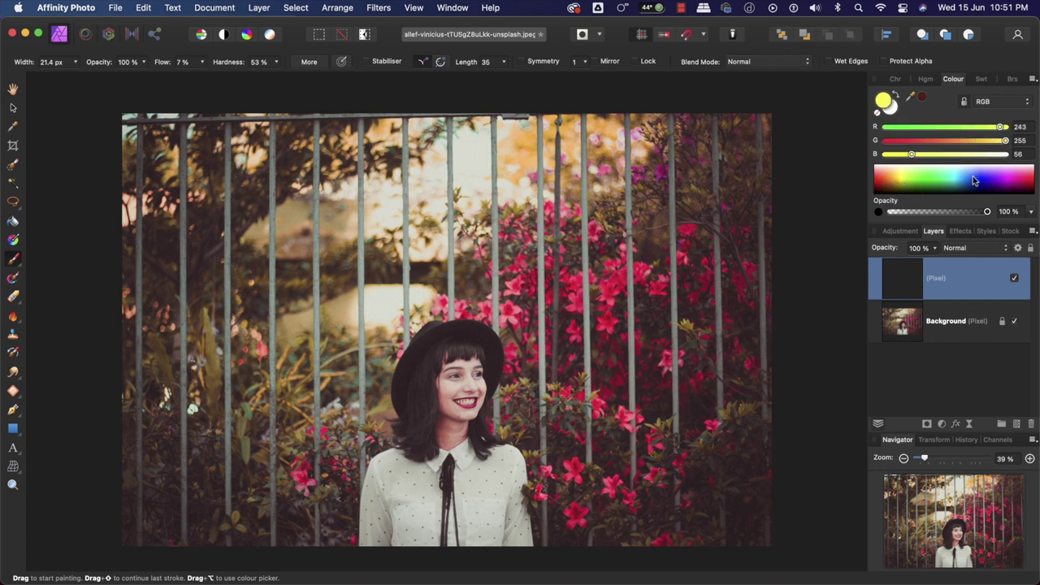
pyautogui.moveTo(974, 180); pyautogui.dragTo(978, 182)
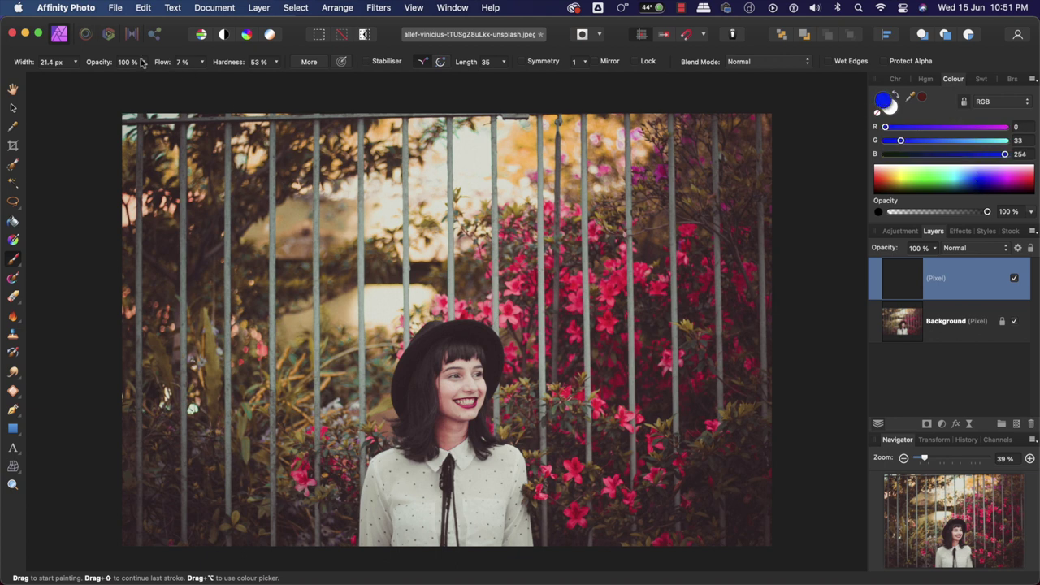
# Set the brush flow and hardness to 100 % and its width to 101.1 px
pyautogui.moveTo(186, 68); pyautogui.dragTo(436, 67)
pyautogui.press(']')
pyautogui.press(']')
pyautogui.press(']')
pyautogui.press('[')
# Try to paint a freehand blue stroke down the fifth fence bar, and undo it
pyautogui.press('super+plus')
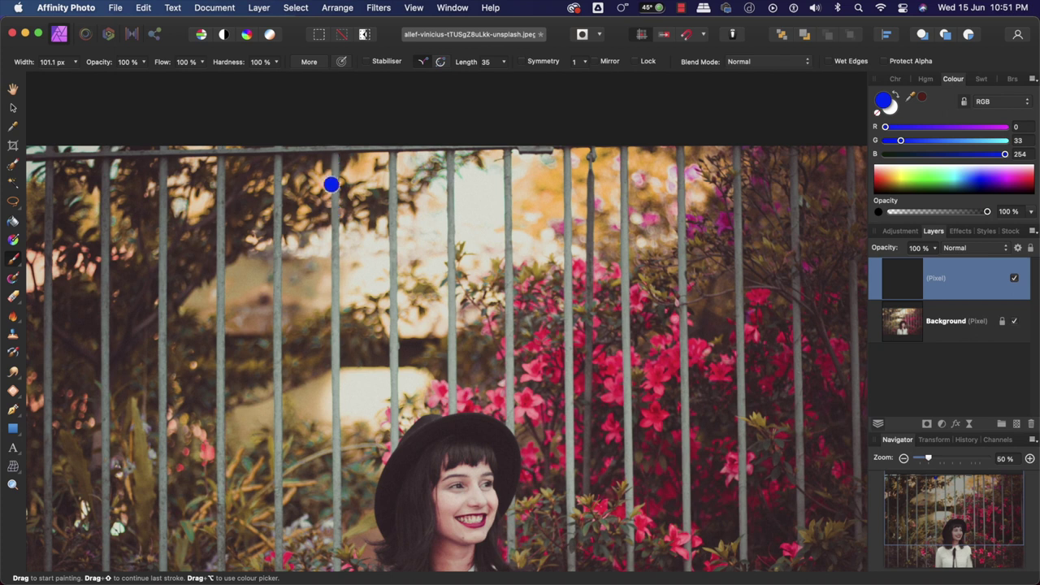
pyautogui.scroll(-2, 334, 204)
pyautogui.hscroll(-2, 334, 204)
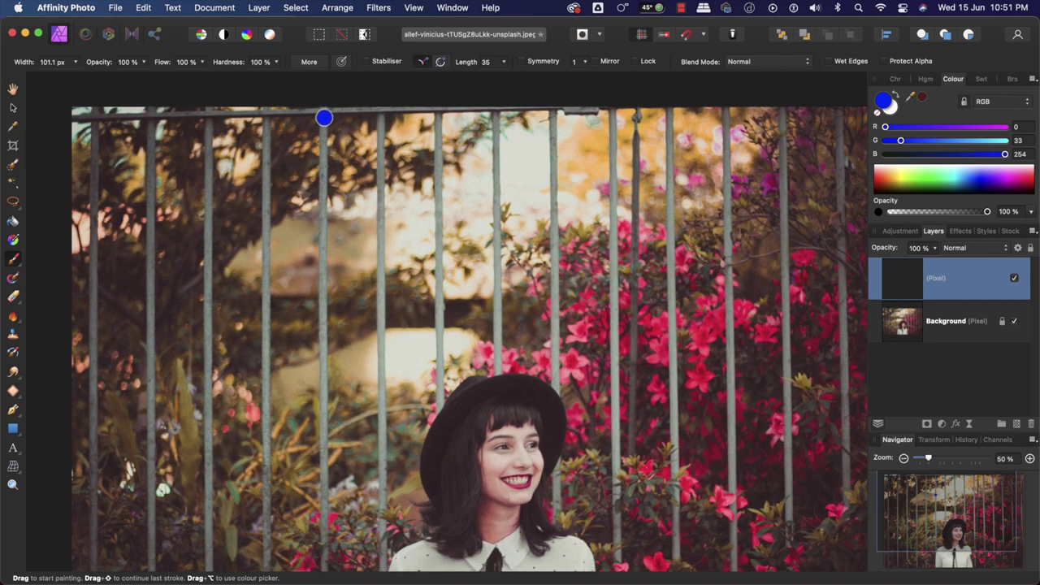
pyautogui.moveTo(324, 109); pyautogui.dragTo(326, 519)
pyautogui.scroll(-2, 431, 332)
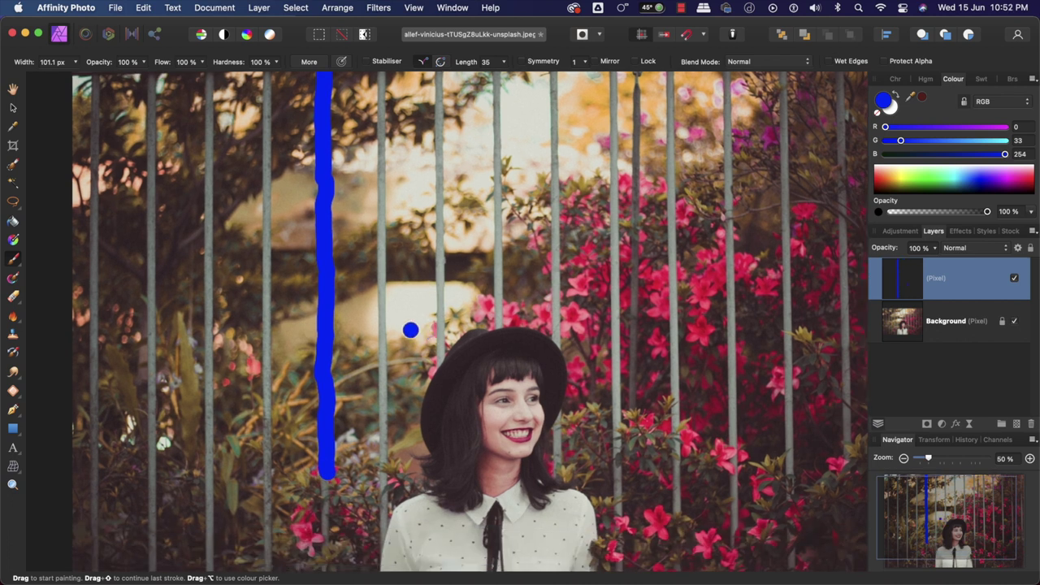
pyautogui.press('super+z')
# Try to cover the fifth fence bar with one straight 101.1 px brush line from the rail to the photo's lower edge, and undo it
pyautogui.scroll(5, 314, 235)
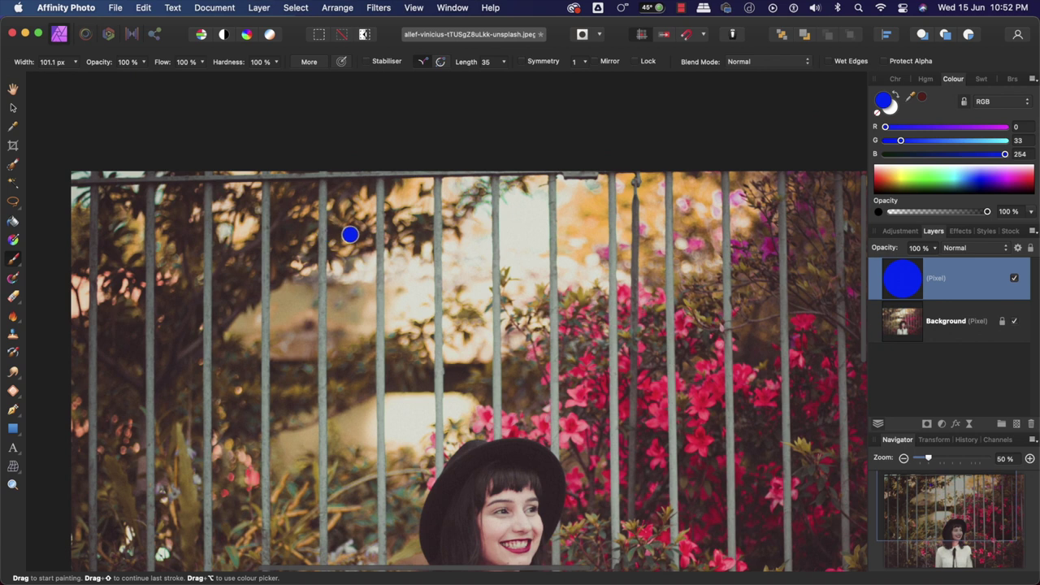
pyautogui.scroll(-3, 350, 235)
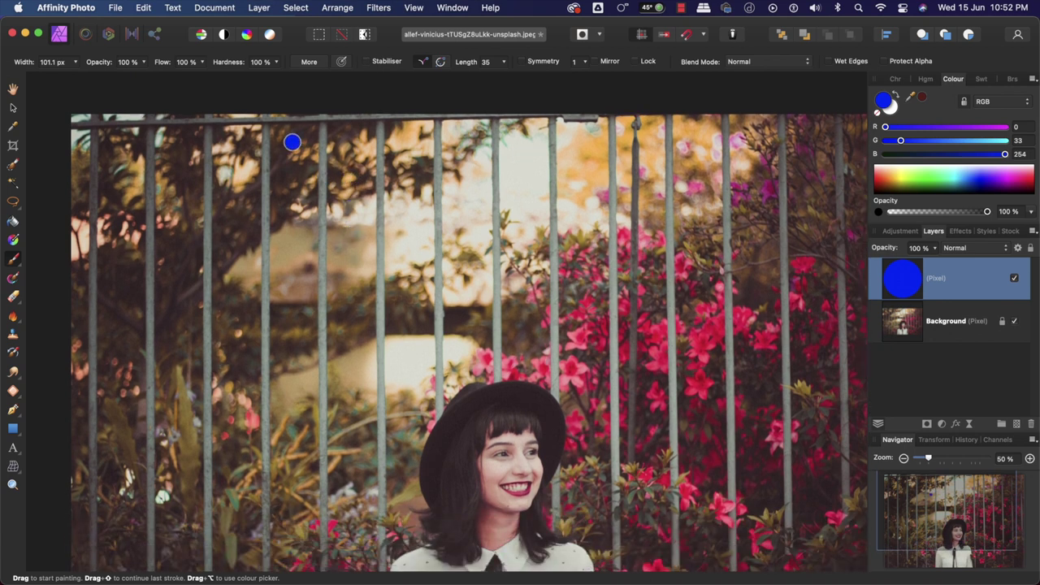
pyautogui.click(323, 118)
pyautogui.click(347, 234)
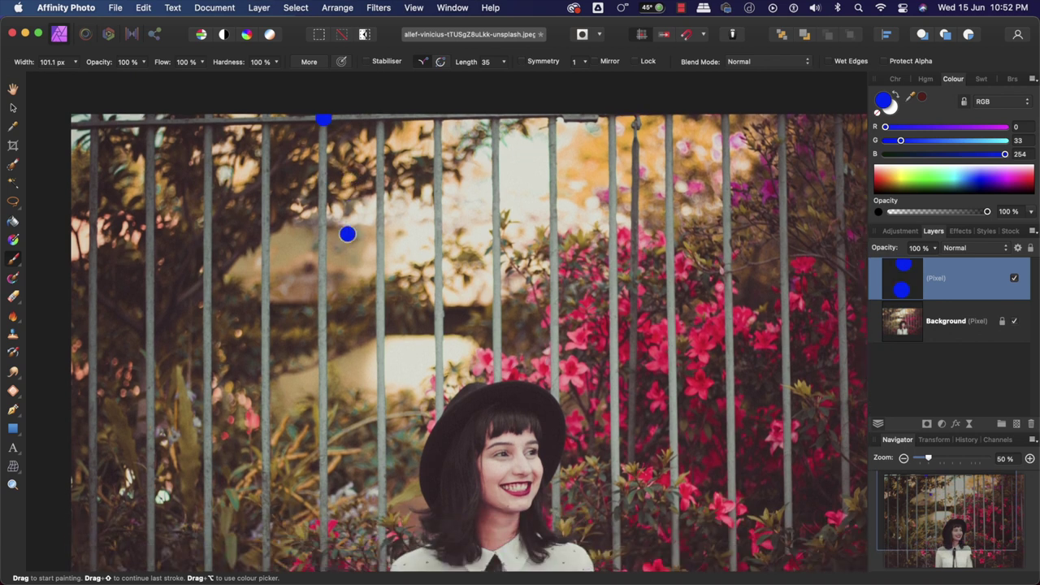
pyautogui.scroll(-10, 348, 233)
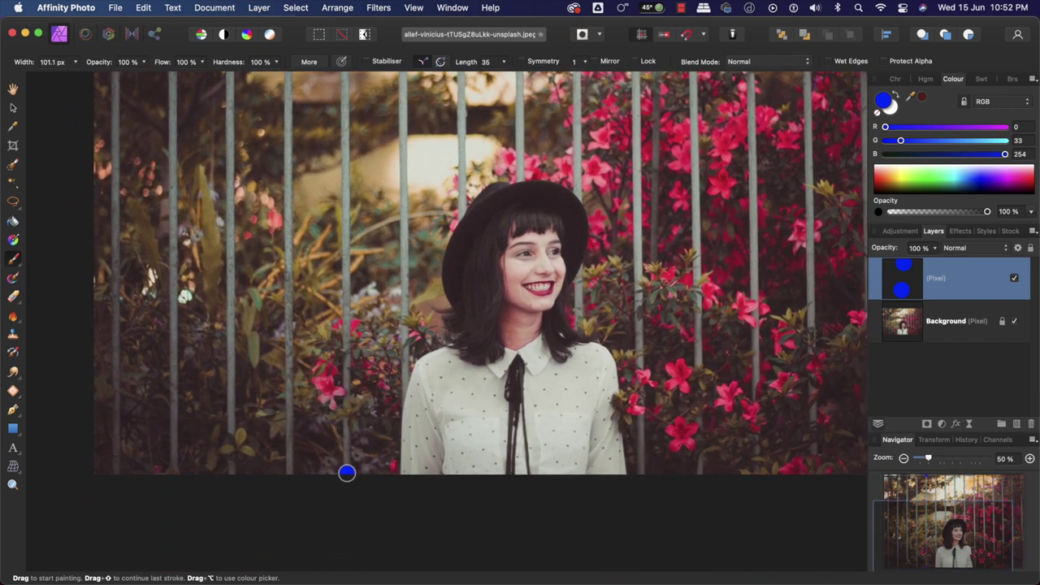
pyautogui.keyDown('shift'); pyautogui.click(347, 471); pyautogui.keyUp('shift')
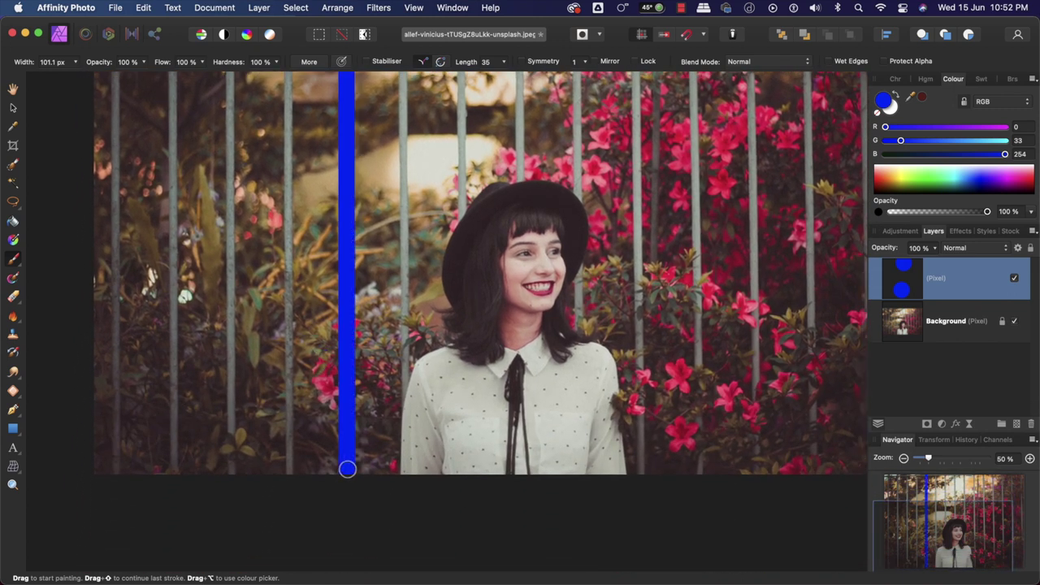
pyautogui.scroll(8, 348, 477)
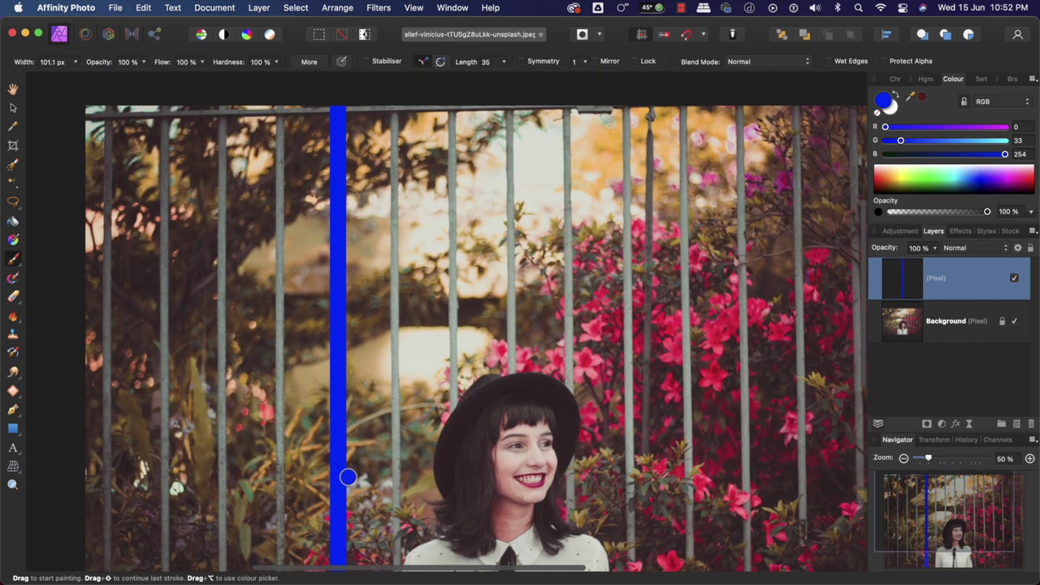
pyautogui.scroll(-6, 345, 381)
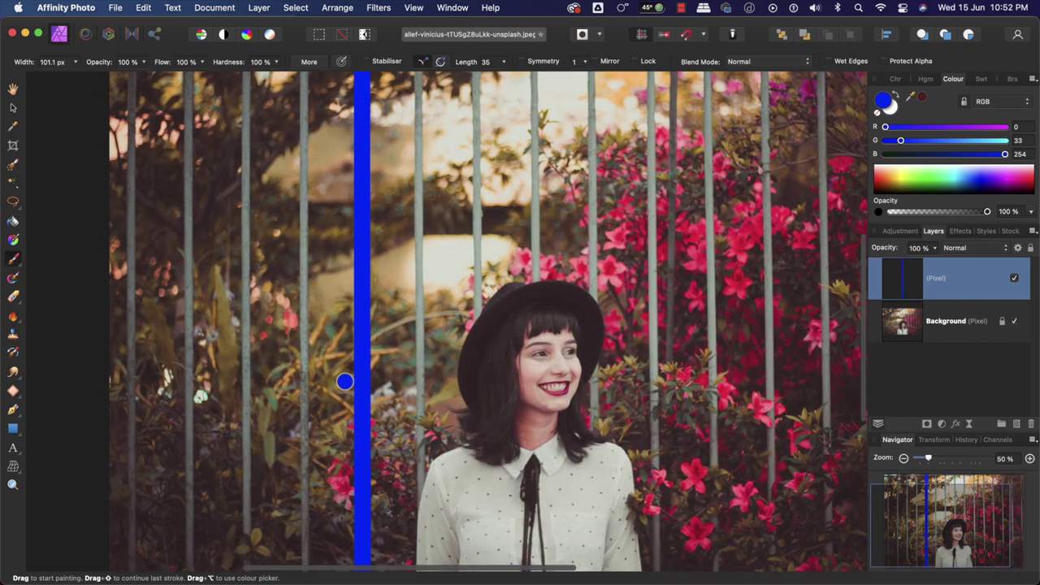
pyautogui.press('super+z')
# Reduce the brush width to 84 px and paint a straight blue line over the full height of the fifth fence bar
pyautogui.scroll(4, 364, 321)
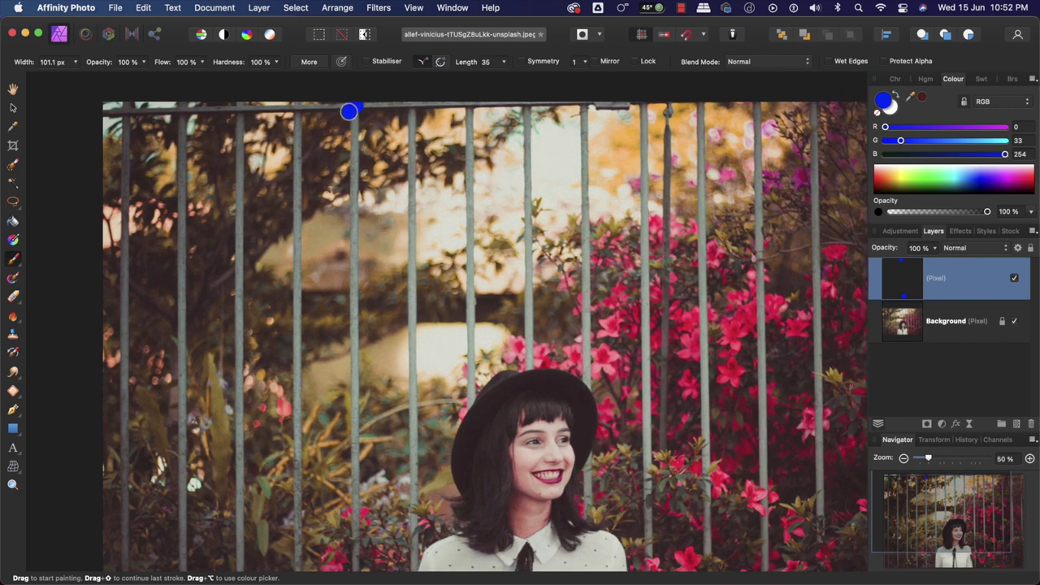
pyautogui.press('[')
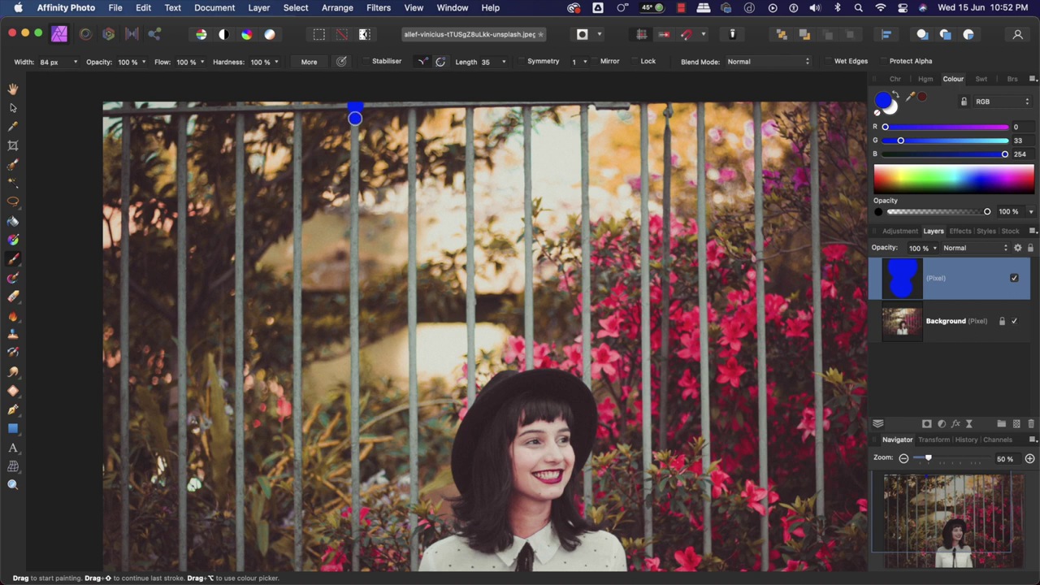
pyautogui.scroll(-10, 355, 204)
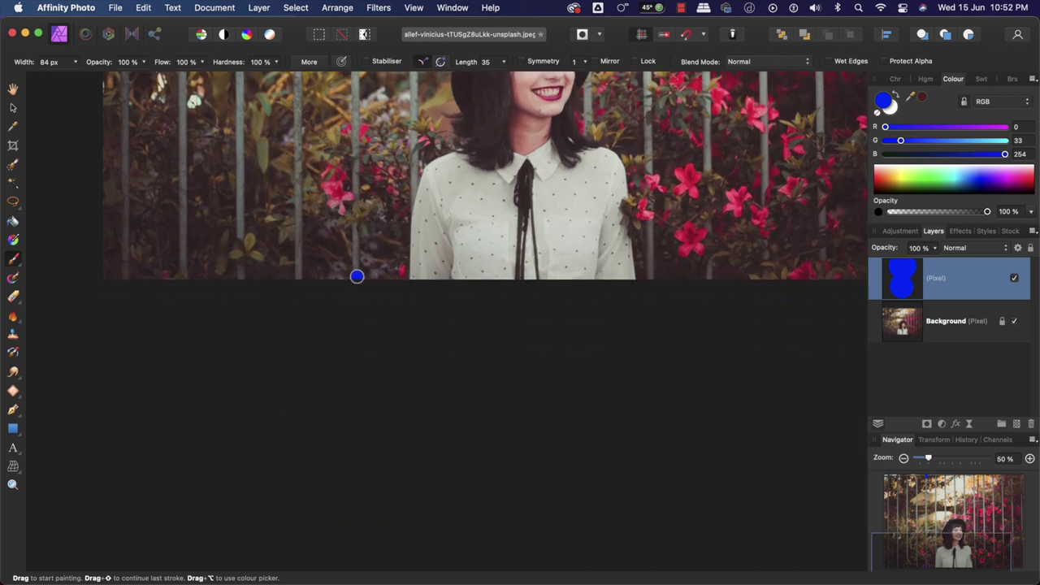
pyautogui.keyDown('shift'); pyautogui.click(356, 276); pyautogui.keyUp('shift')
# Paint straight blue lines over the full height of the fourth and third fence bars
pyautogui.scroll(8, 356, 278)
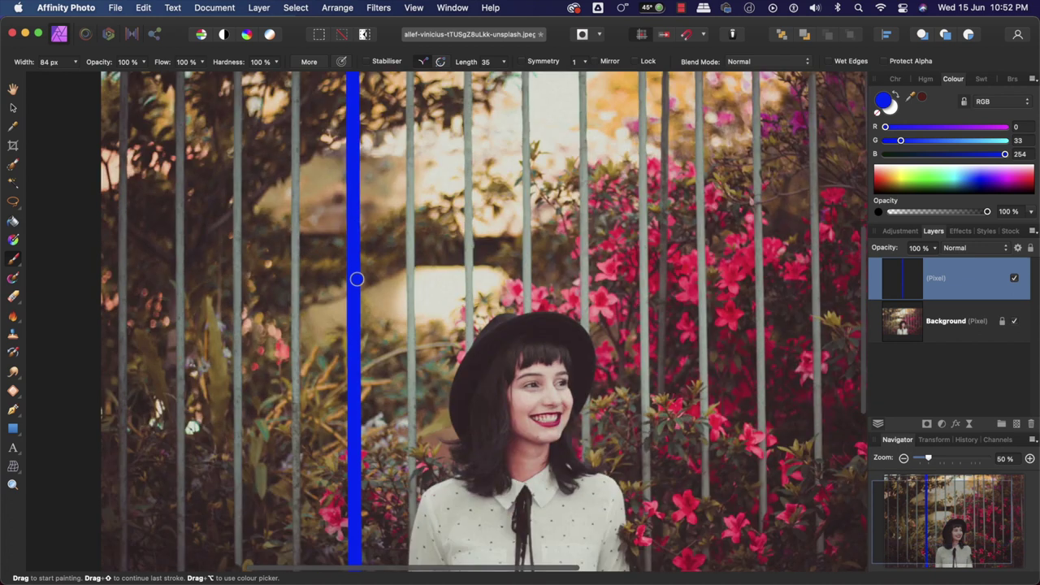
pyautogui.scroll(-3, 356, 278)
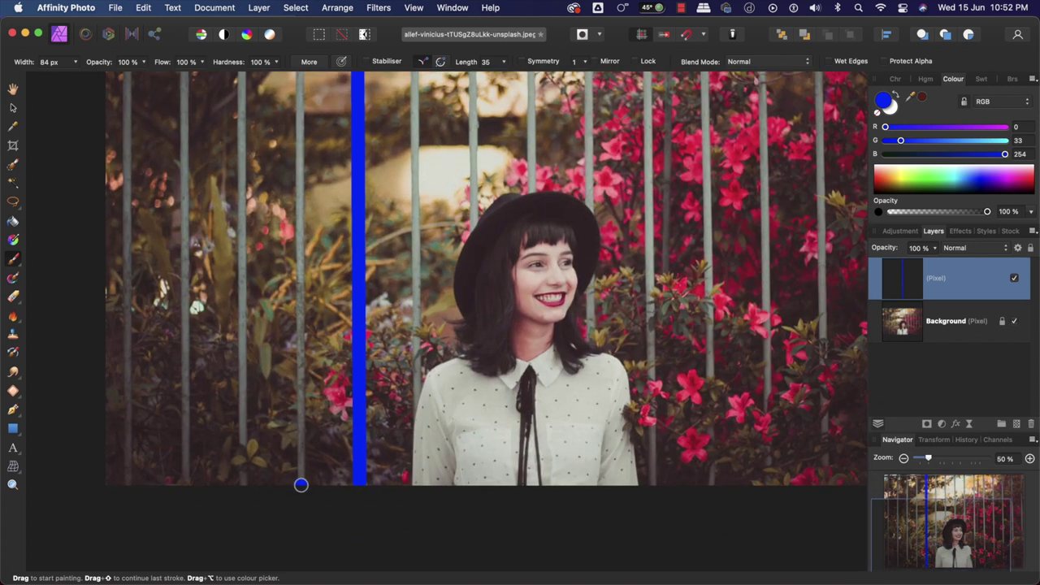
pyautogui.scroll(6, 313, 355)
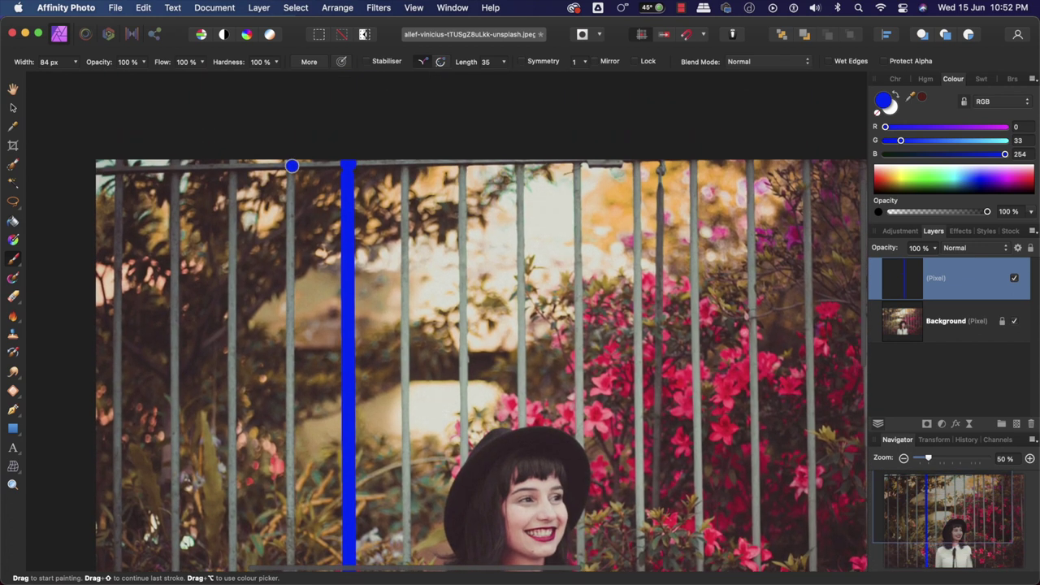
pyautogui.keyDown('shift'); pyautogui.click(291, 162); pyautogui.keyUp('shift')
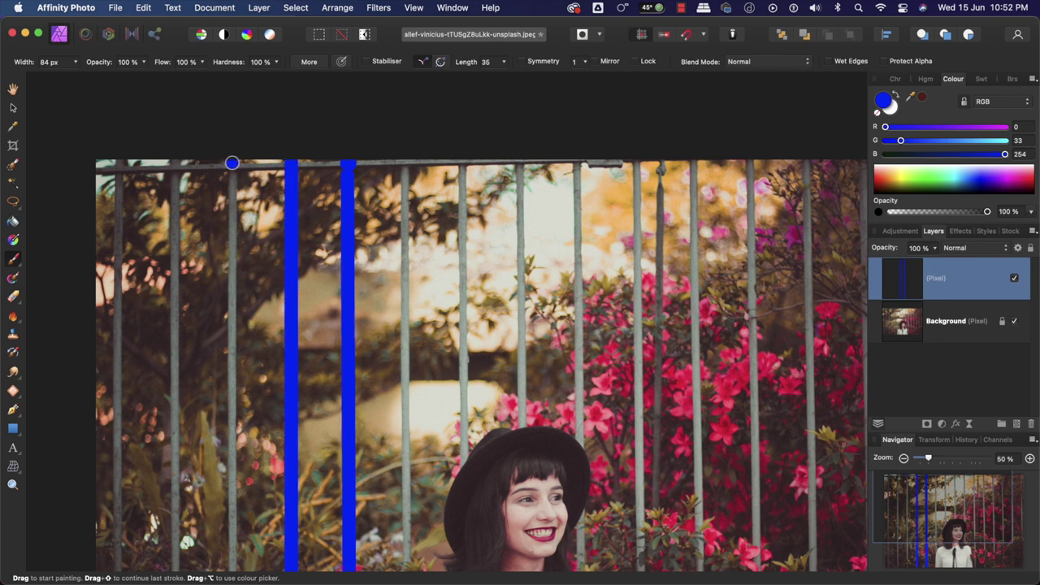
pyautogui.scroll(-6, 246, 190)
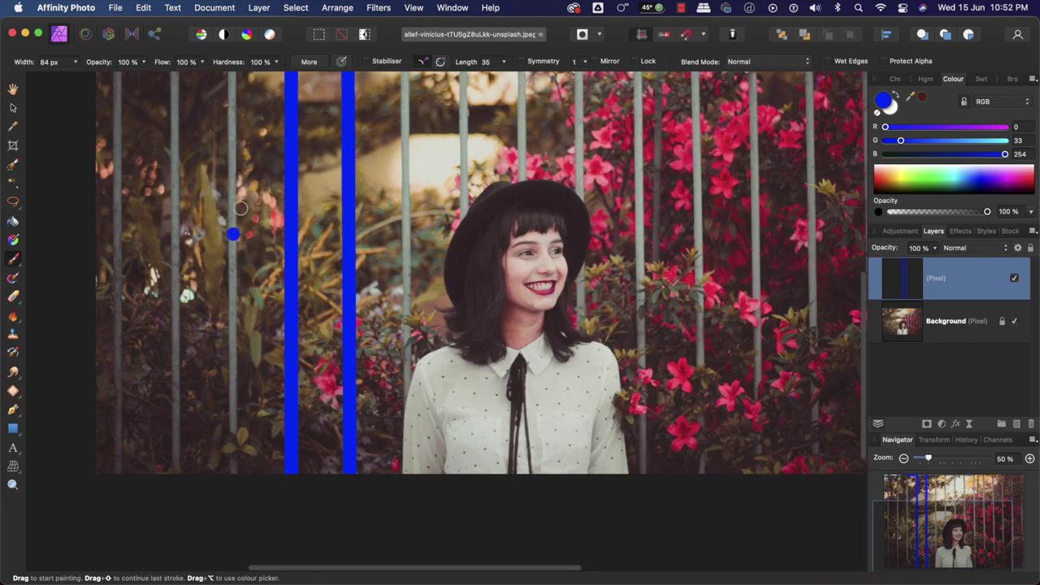
pyautogui.keyDown('shift'); pyautogui.click(232, 471); pyautogui.keyUp('shift')
# Cover the second and first fence bars with straight blue lines from the rail to the photo's lower edge
pyautogui.click(173, 472)
pyautogui.scroll(-1, 195, 483)
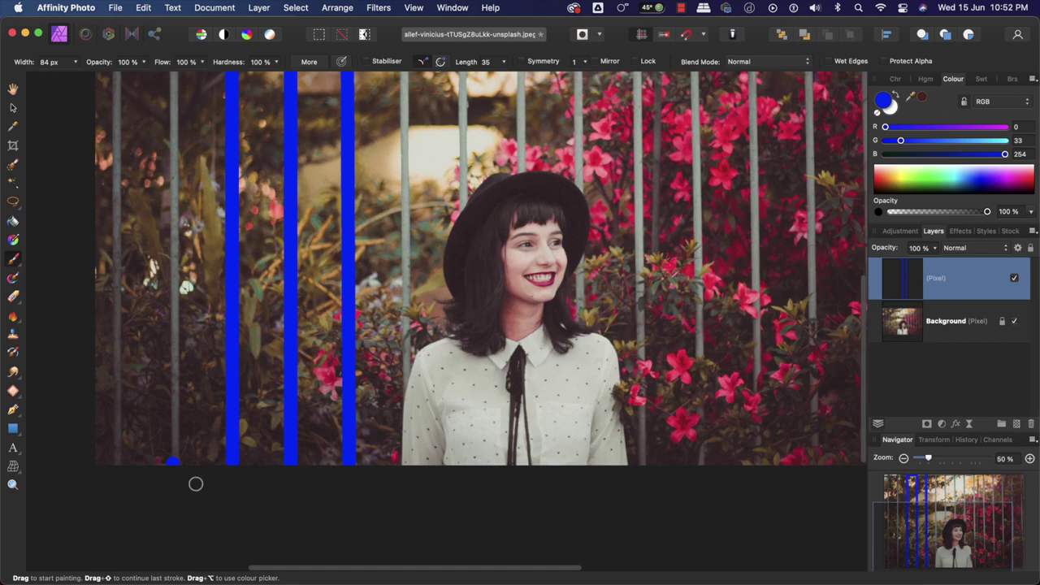
pyautogui.scroll(6, 181, 427)
pyautogui.keyDown('shift'); pyautogui.click(174, 140); pyautogui.keyUp('shift')
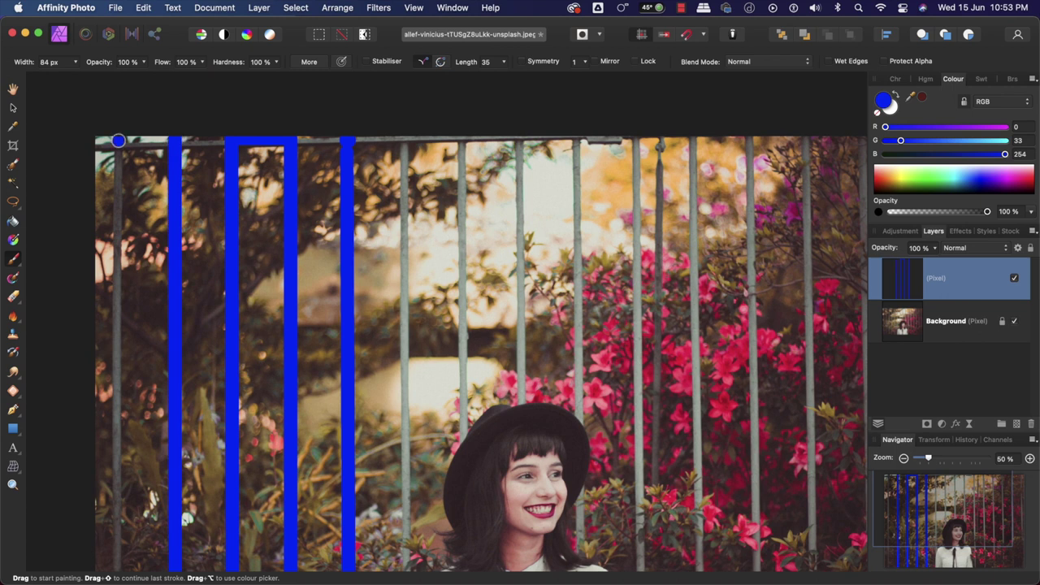
pyautogui.click(118, 141)
pyautogui.scroll(-6, 111, 483)
pyautogui.keyDown('shift'); pyautogui.click(123, 471); pyautogui.keyUp('shift')
# Paint a straight blue line over the sixth fence bar, from the rail down to just above the woman's shoulder
pyautogui.scroll(6, 383, 123)
pyautogui.hscroll(1, 383, 123)
pyautogui.click(379, 130)
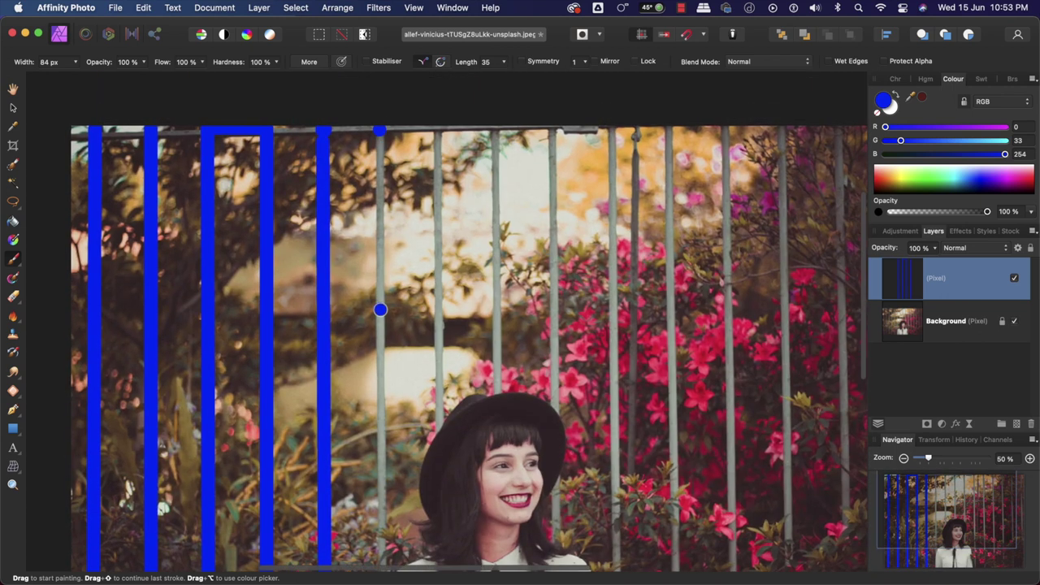
pyautogui.scroll(-5, 398, 406)
pyautogui.hscroll(-1, 399, 406)
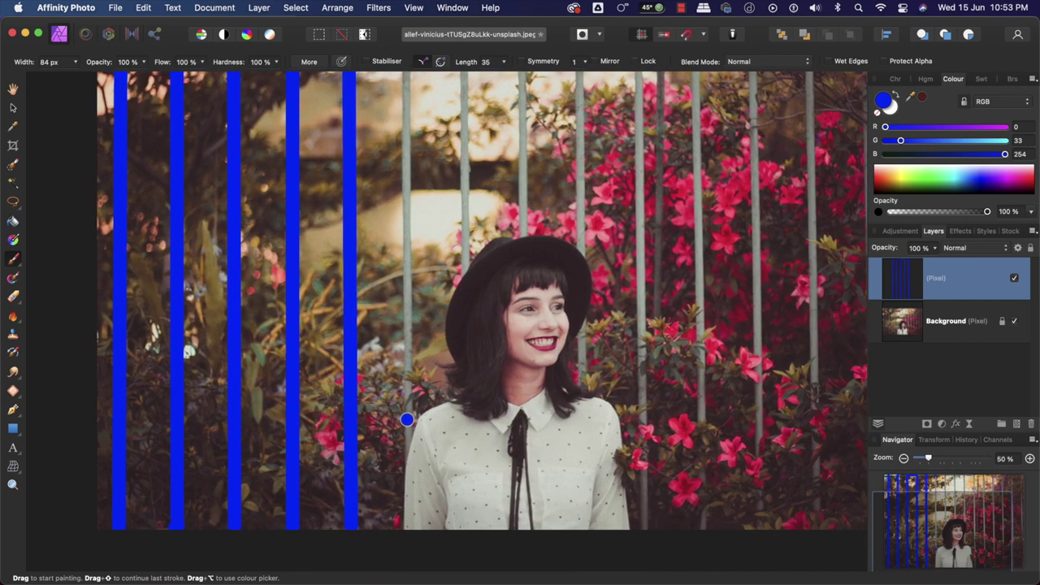
pyautogui.keyDown('shift'); pyautogui.click(408, 419); pyautogui.keyUp('shift')
# Paint straight blue lines over the seventh and eighth fence bars, from the rail down to the woman's hat
pyautogui.scroll(6, 408, 106)
pyautogui.hscroll(2, 408, 105)
pyautogui.click(408, 104)
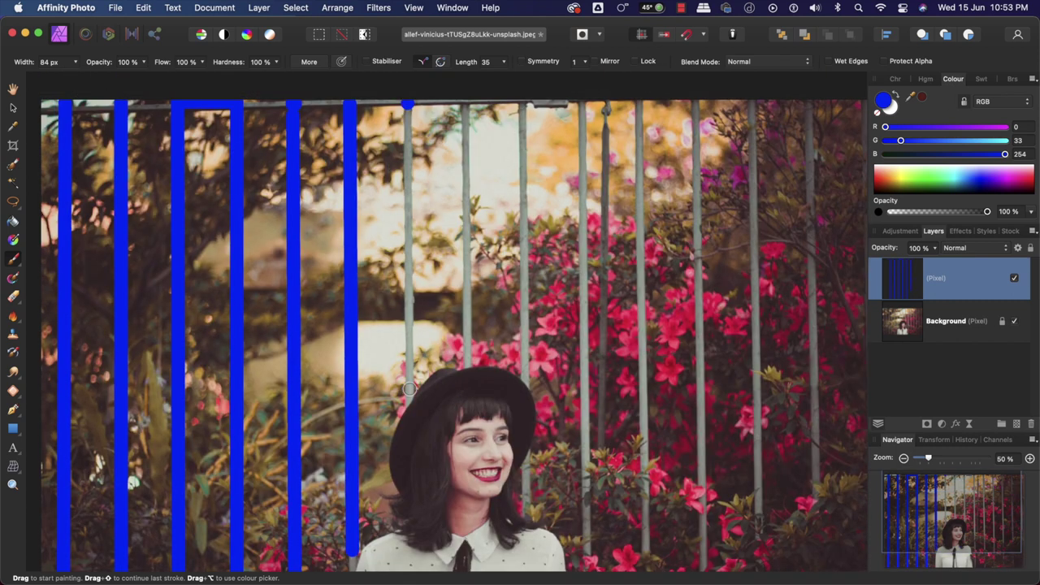
pyautogui.keyDown('shift'); pyautogui.click(408, 390); pyautogui.keyUp('shift')
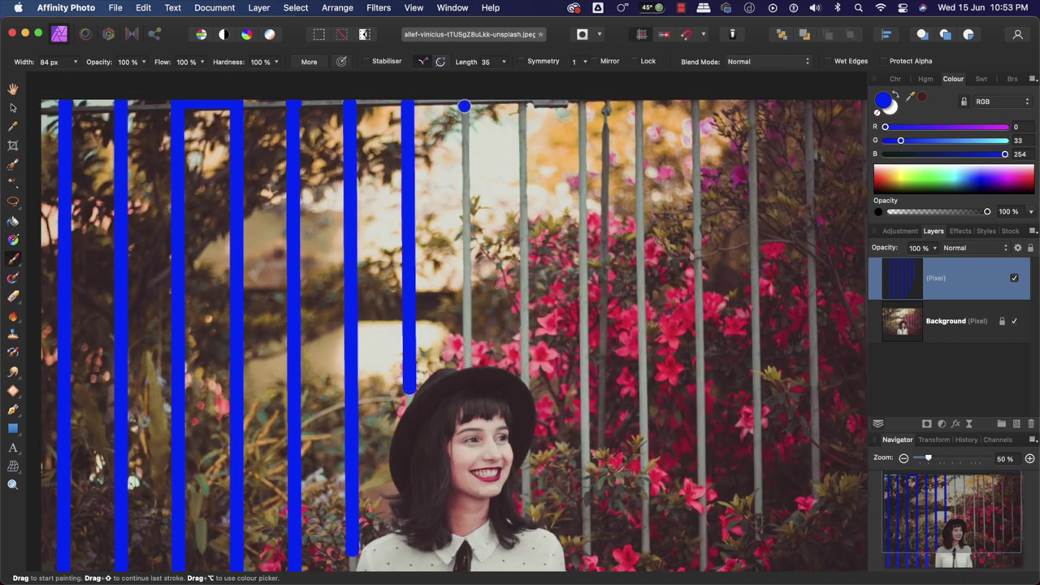
pyautogui.click(465, 105)
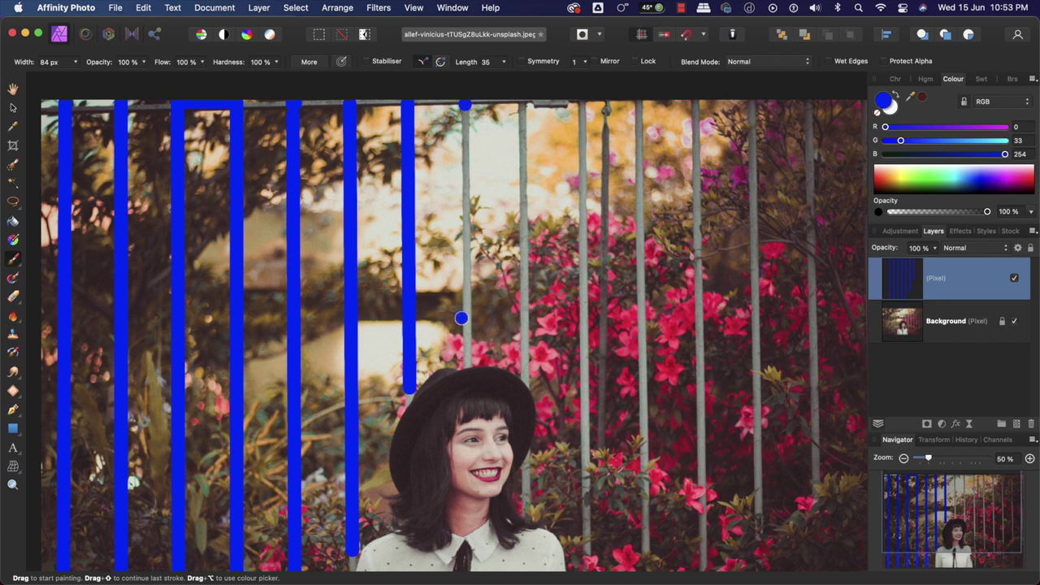
pyautogui.keyDown('shift'); pyautogui.click(468, 359); pyautogui.keyUp('shift')
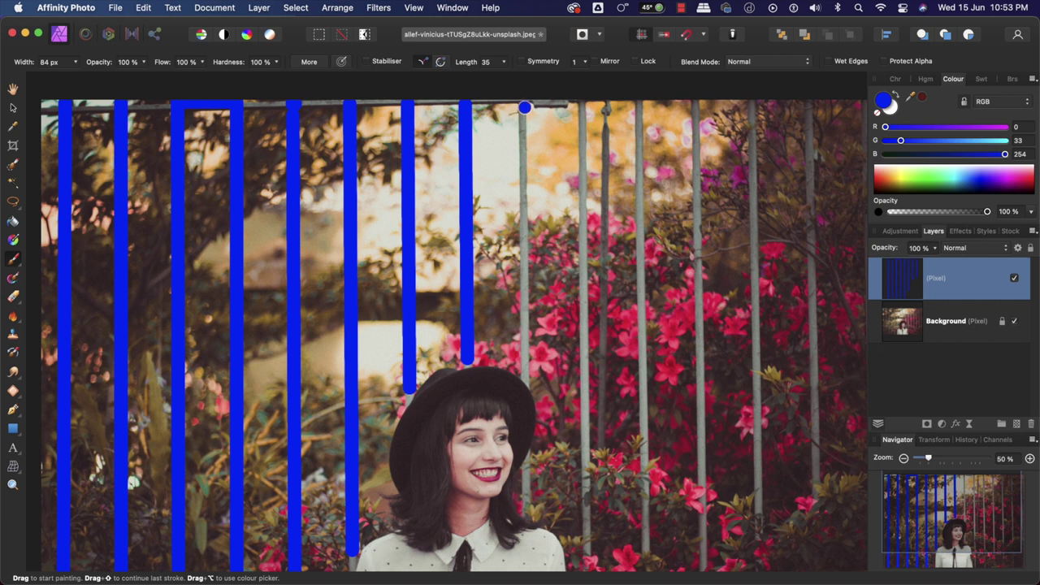
# Paint straight blue lines over the ninth fence bar down to the hat and over the tenth bar's full height
pyautogui.click(522, 104)
pyautogui.keyDown('shift'); pyautogui.click(526, 367); pyautogui.keyUp('shift')
pyautogui.scroll(-5, 527, 367)
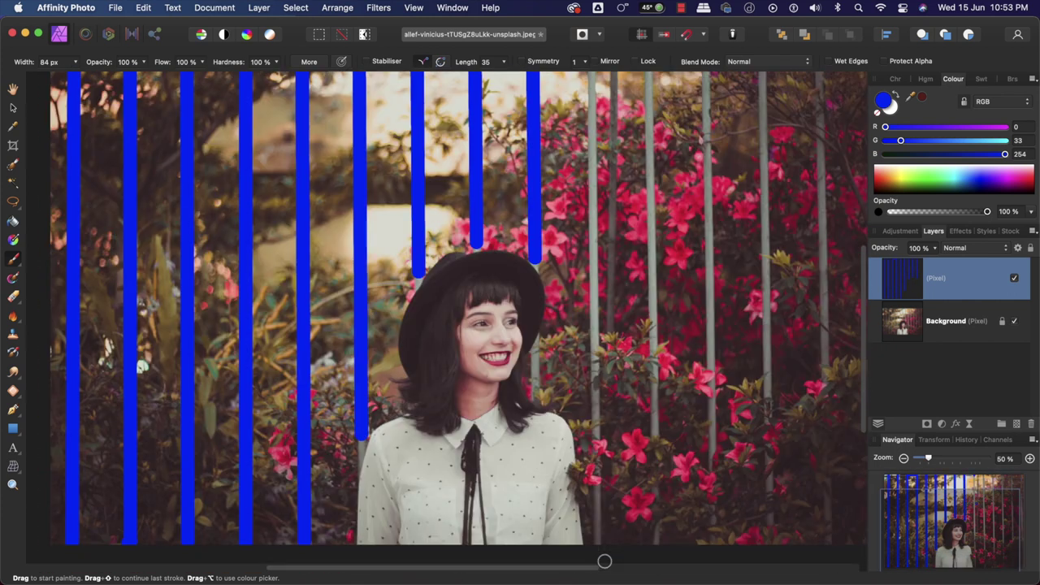
pyautogui.keyDown('shift'); pyautogui.click(597, 541); pyautogui.keyUp('shift')
# Paint straight blue lines over the eleventh fence bar down to the photo's lower edge and over the twelfth down to the lower flowers
pyautogui.scroll(5, 609, 535)
pyautogui.click(633, 125)
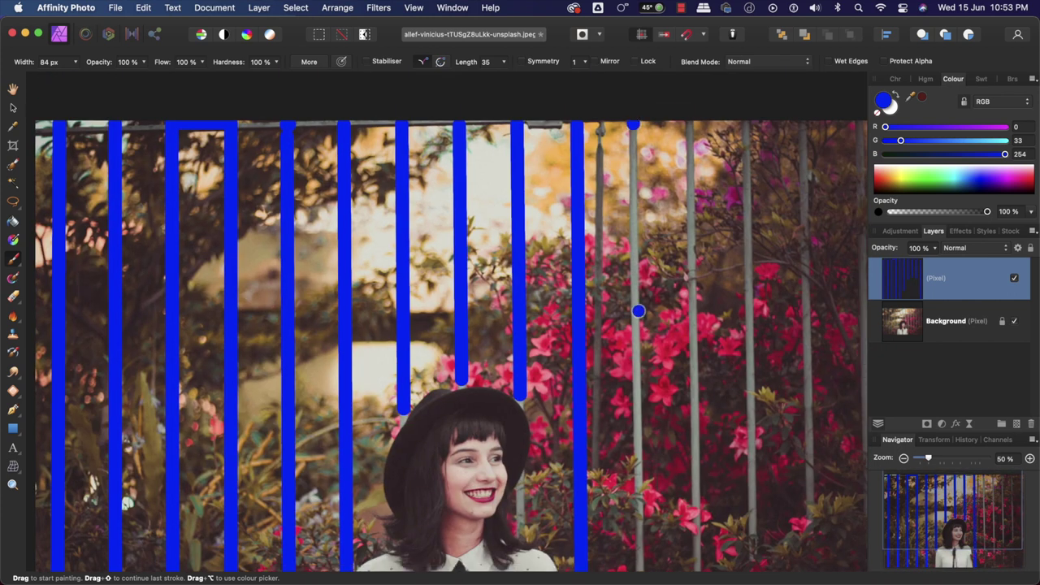
pyautogui.scroll(-6, 639, 311)
pyautogui.keyDown('shift'); pyautogui.click(641, 509); pyautogui.keyUp('shift')
pyautogui.scroll(5, 675, 98)
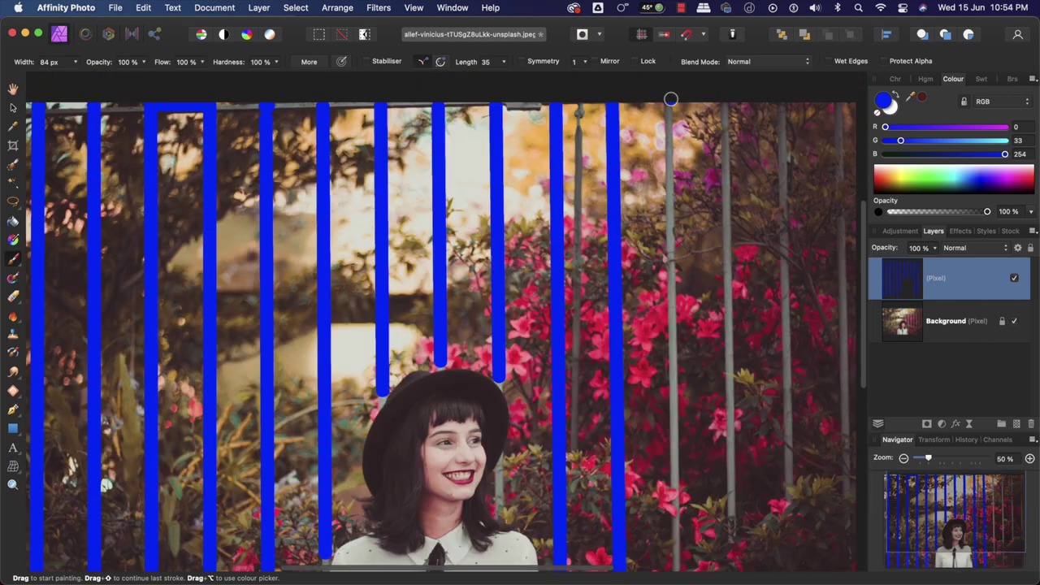
pyautogui.click(670, 100)
pyautogui.scroll(-5, 705, 511)
pyautogui.keyDown('shift'); pyautogui.click(685, 468); pyautogui.keyUp('shift')
# Paint straight blue lines over the thirteenth fence bar's full height and over the fourteenth from the rail down to the leaves
pyautogui.scroll(5, 689, 467)
pyautogui.click(713, 121)
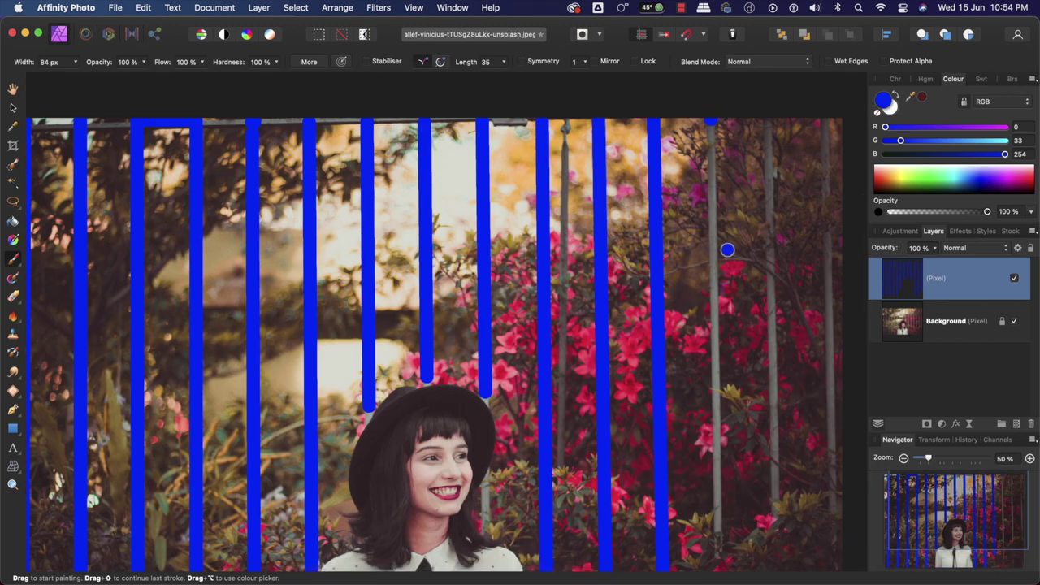
pyautogui.scroll(-5, 728, 520)
pyautogui.scroll(5, 728, 487)
pyautogui.click(769, 127)
pyautogui.keyDown('shift'); pyautogui.click(769, 512); pyautogui.keyUp('shift')
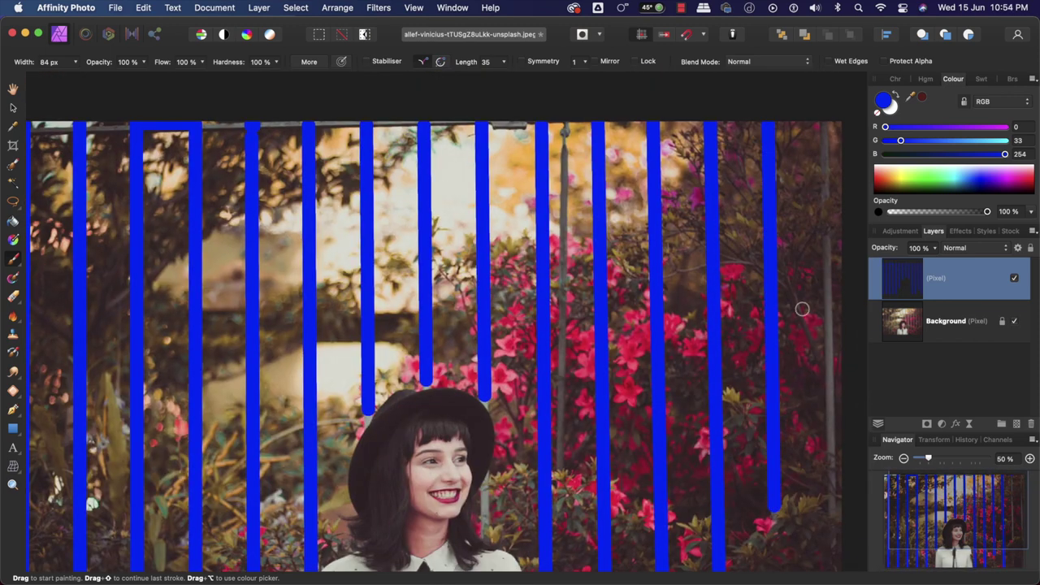
# Paint a straight blue line over the last fence bar's full height and cover the fourteenth bar's short section at the photo's lower edge
pyautogui.scroll(-5, 812, 284)
pyautogui.click(830, 75)
pyautogui.keyDown('shift'); pyautogui.click(833, 441); pyautogui.keyUp('shift')
pyautogui.scroll(-5, 837, 407)
pyautogui.keyDown('shift'); pyautogui.click(840, 395); pyautogui.keyUp('shift')
pyautogui.click(783, 395)
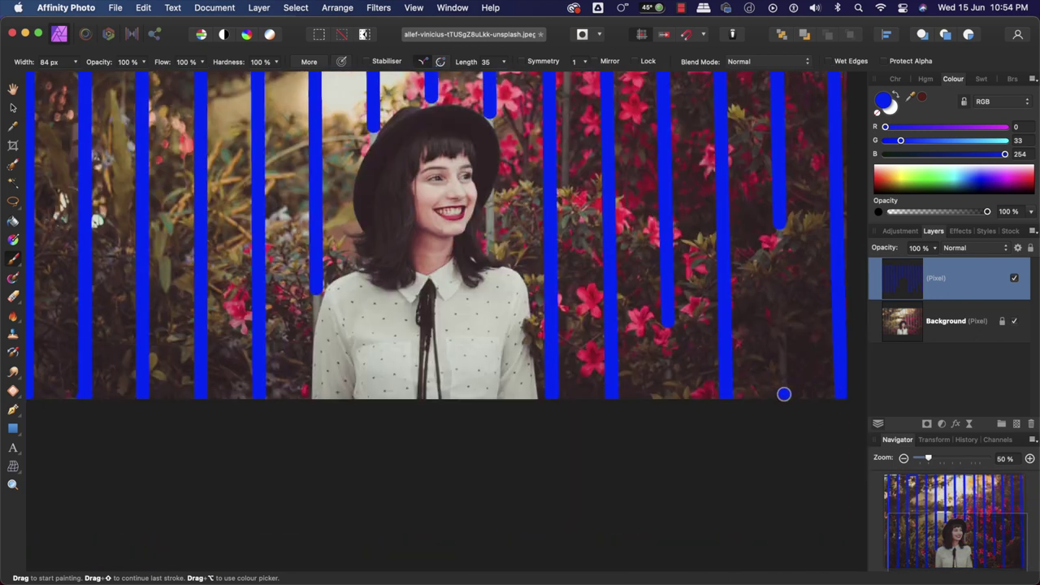
pyautogui.keyDown('shift'); pyautogui.click(781, 331); pyautogui.keyUp('shift')
# Paint blue over the thin dark pole between the tenth and eleventh bars, and along the horizontal rail at the photo's upper edge
pyautogui.scroll(3, 781, 332)
pyautogui.scroll(3, 524, 332)
pyautogui.hscroll(-3, 667, 365)
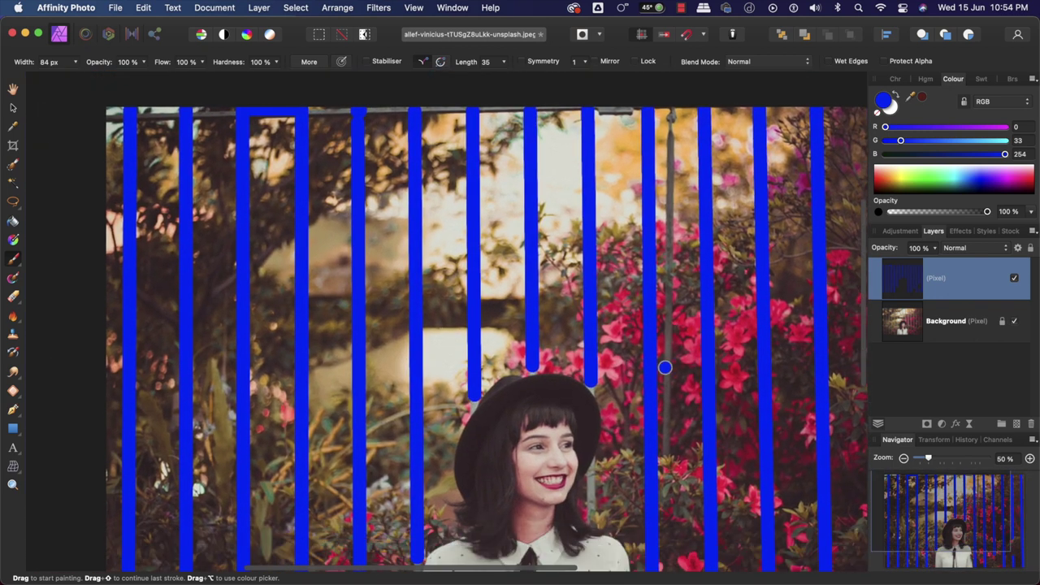
pyautogui.click(670, 122)
pyautogui.keyDown('shift'); pyautogui.click(668, 458); pyautogui.keyUp('shift')
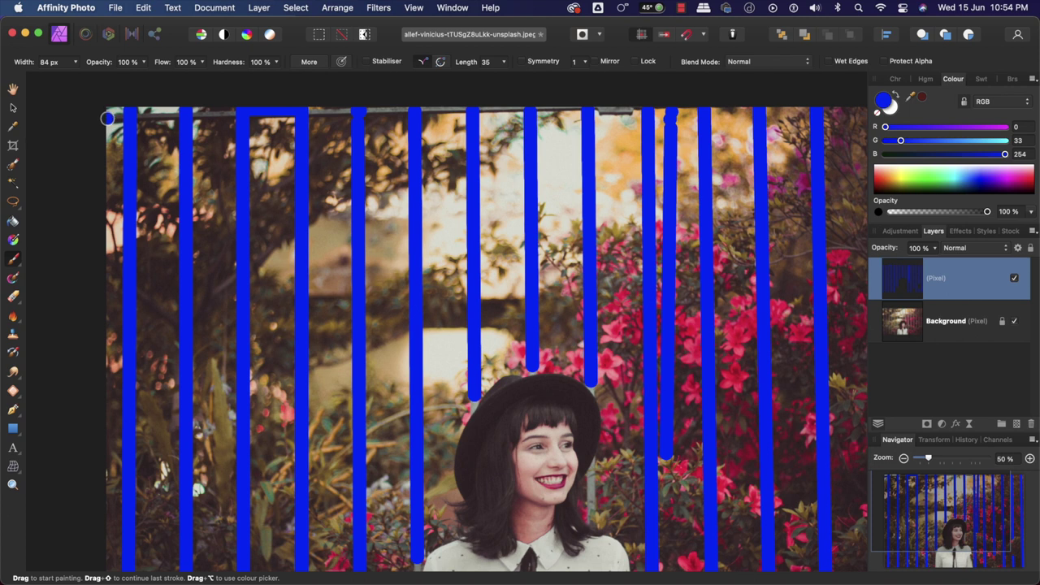
pyautogui.keyDown('shift'); pyautogui.click(583, 107); pyautogui.keyUp('shift')
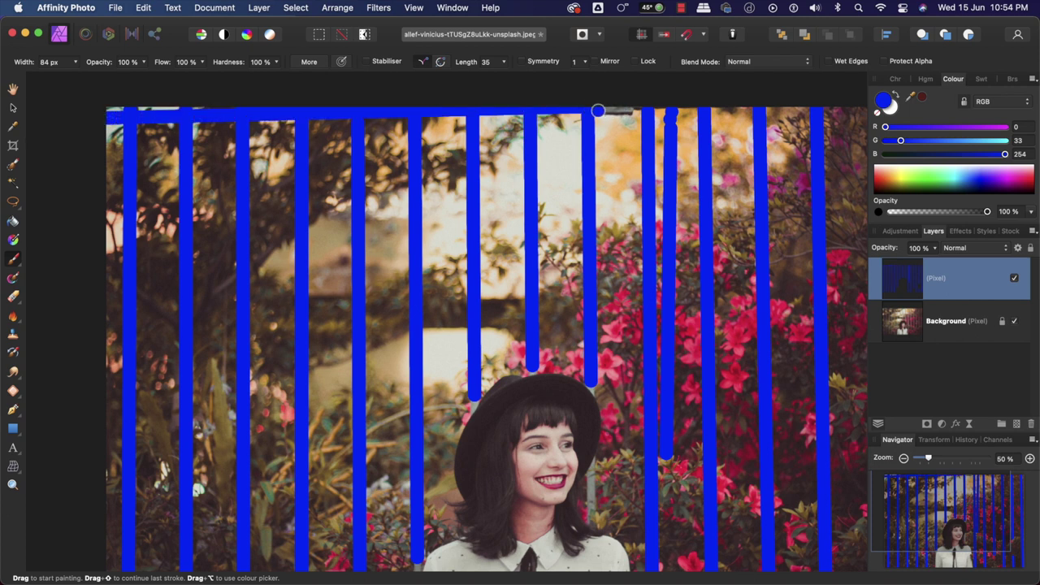
pyautogui.moveTo(608, 111); pyautogui.dragTo(641, 111)
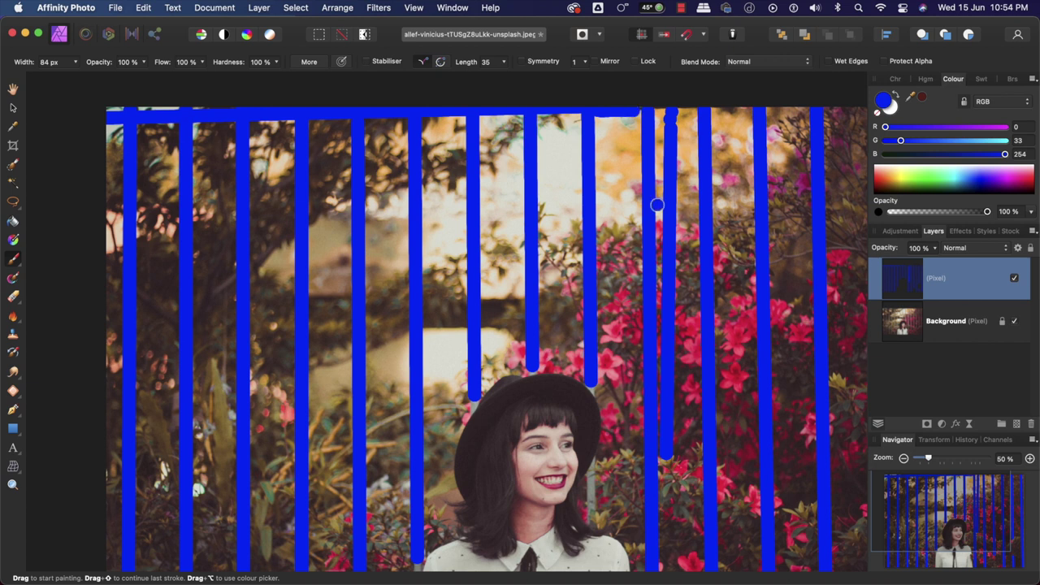
# Load the blue strokes of the painted pixel layer as a selection and hide that layer
pyautogui.scroll(-5, 663, 224)
pyautogui.hscroll(4, 663, 223)
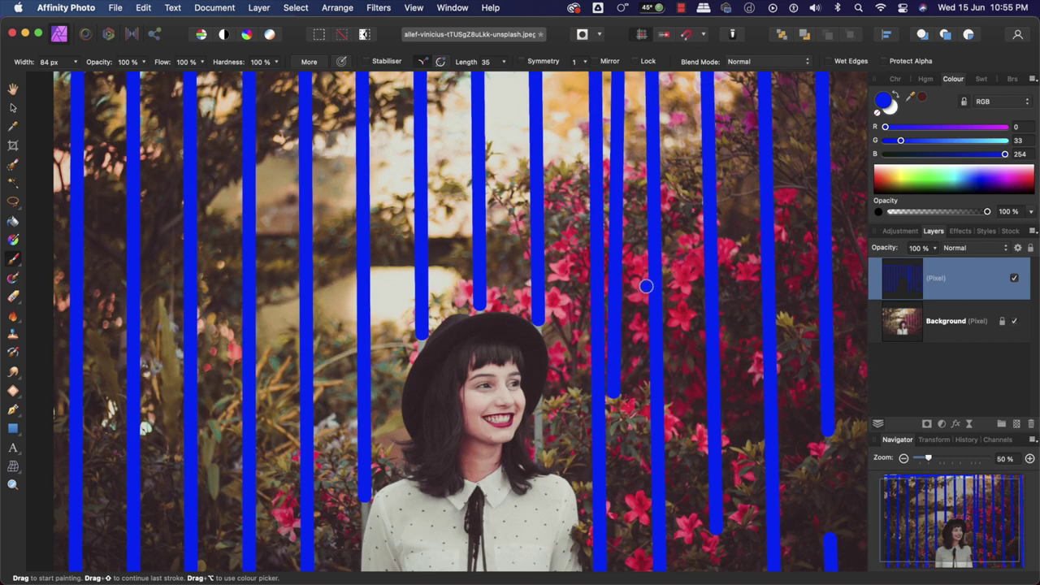
pyautogui.click(643, 295)
pyautogui.keyDown('super'); pyautogui.click(900, 282); pyautogui.keyUp('super')
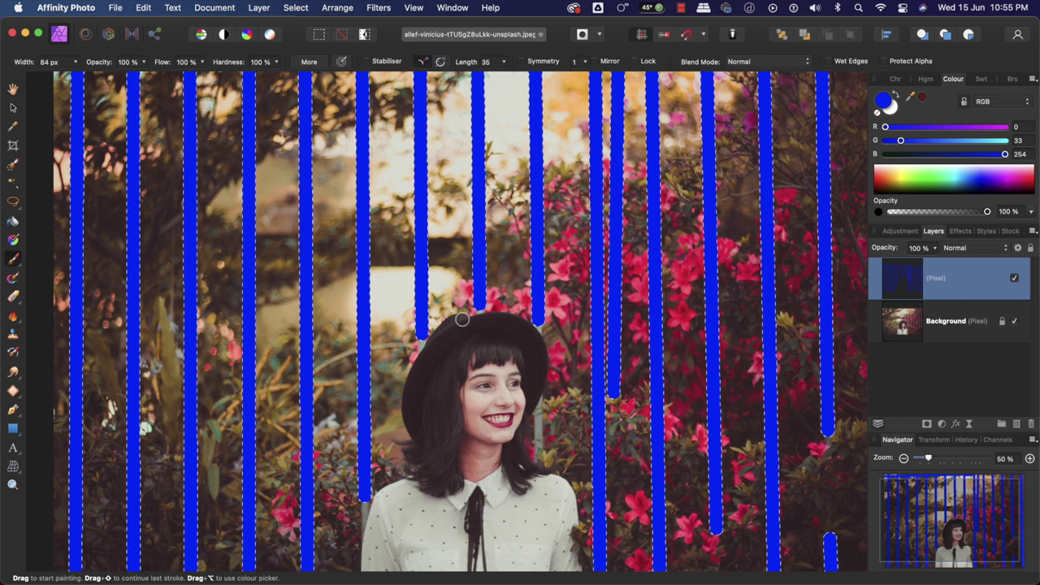
pyautogui.scroll(-3, 461, 319)
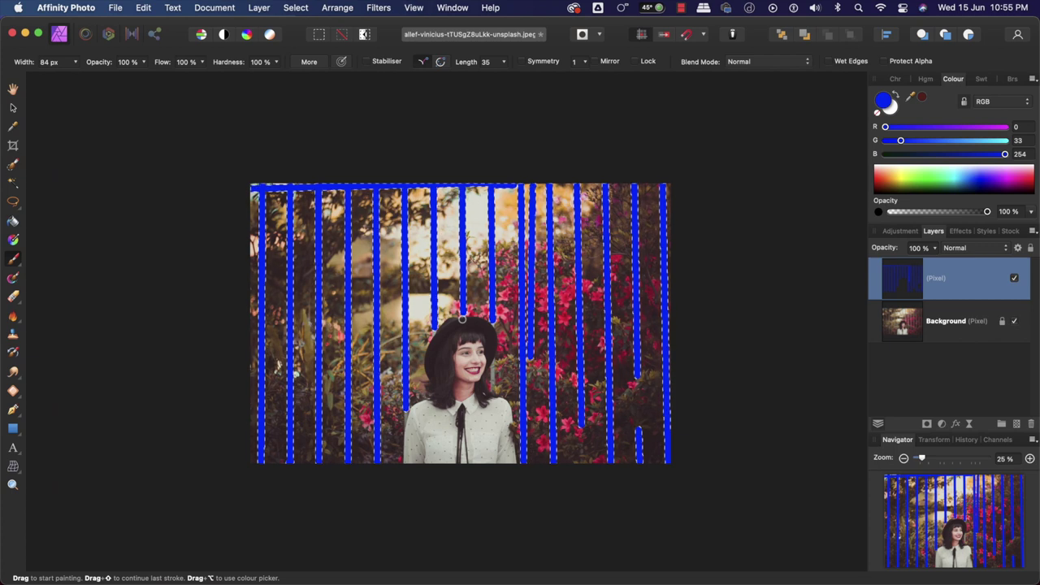
pyautogui.click(1015, 278)
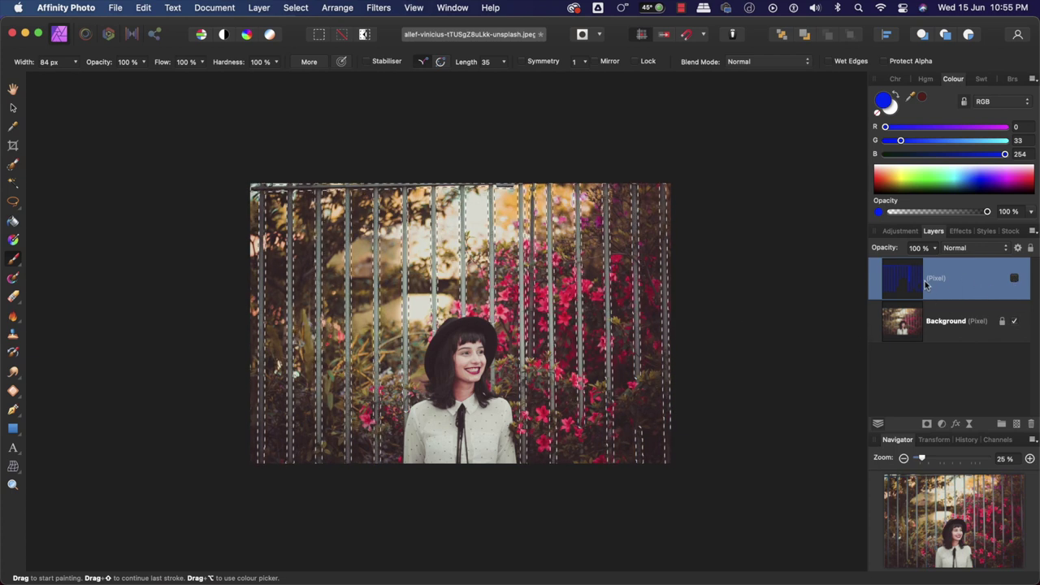
# Inpaint the selected fence areas on the Background layer and clear the selection
pyautogui.press('super+equal')
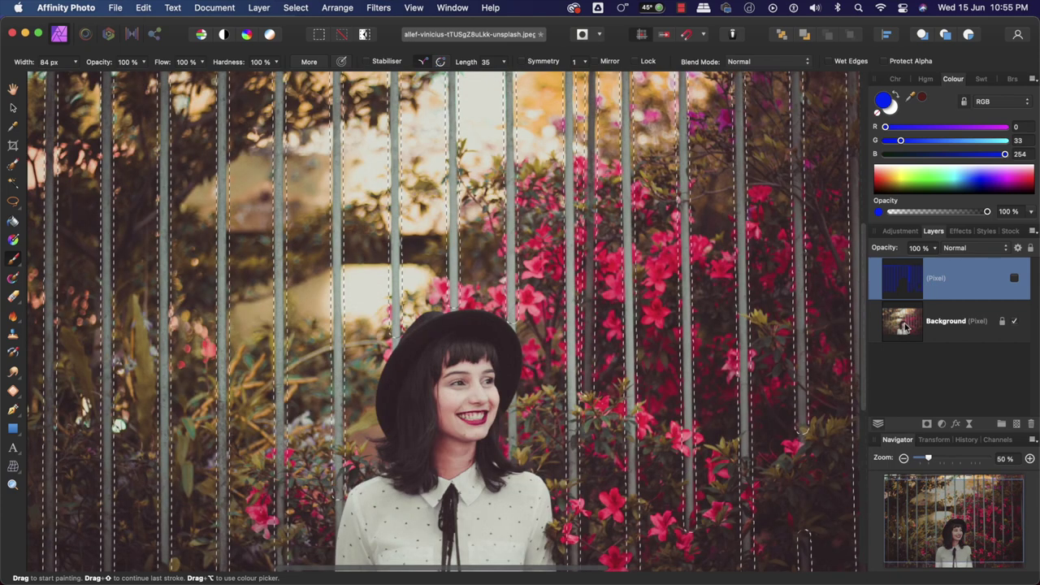
pyautogui.click(905, 326)
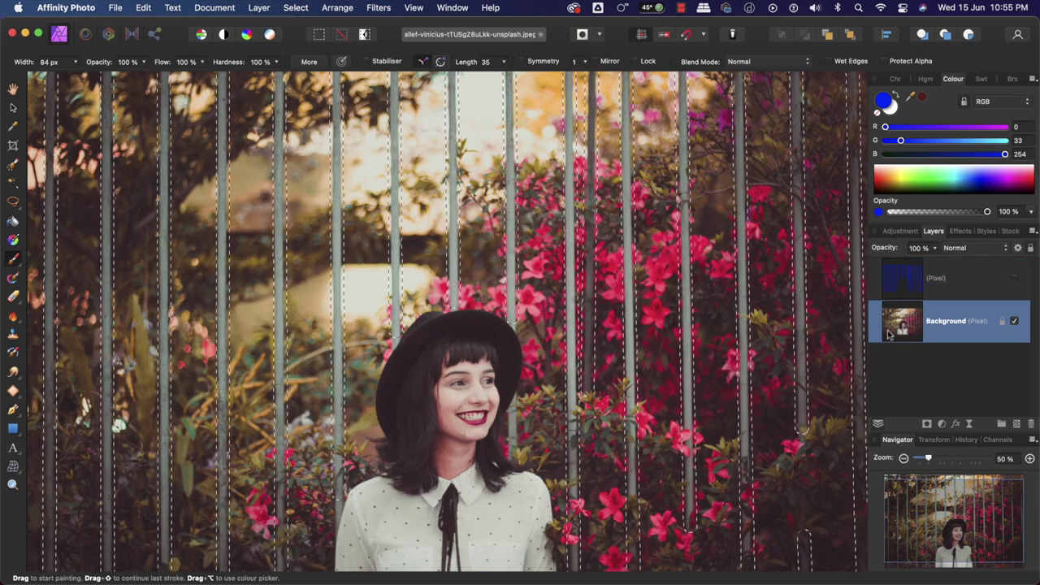
pyautogui.click(143, 7)
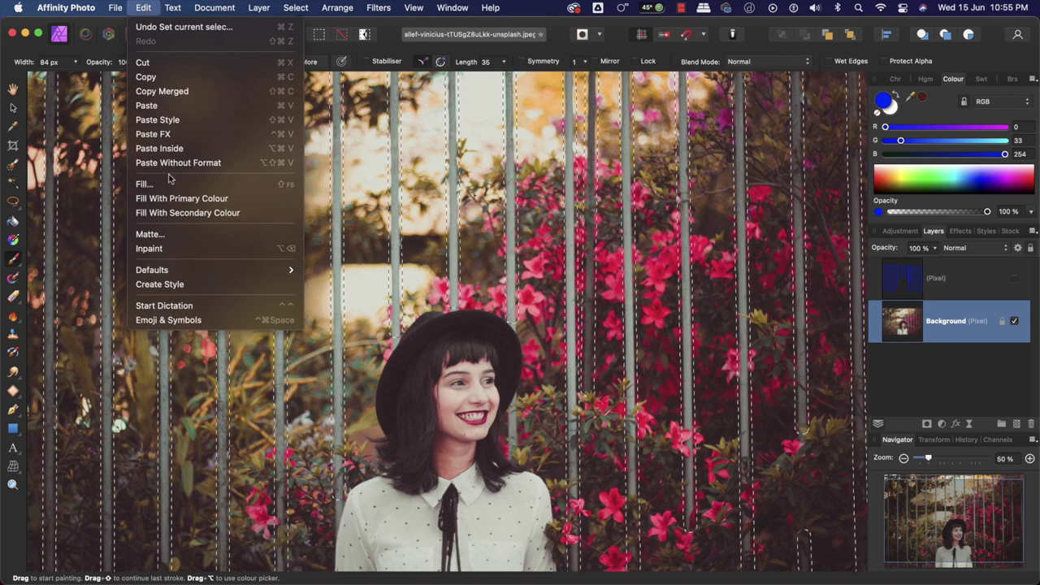
pyautogui.click(154, 250)
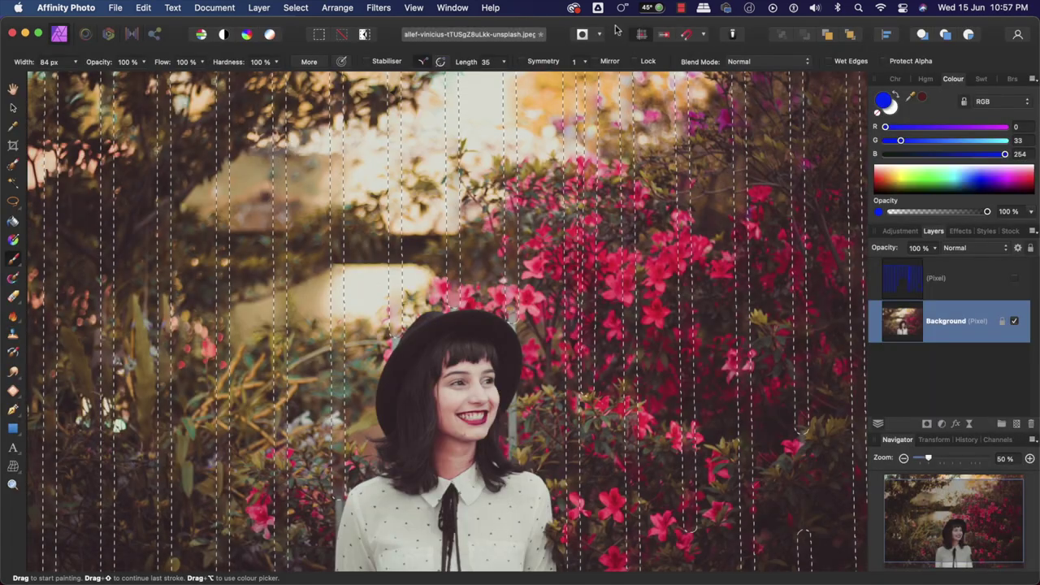
pyautogui.press('super+minus')
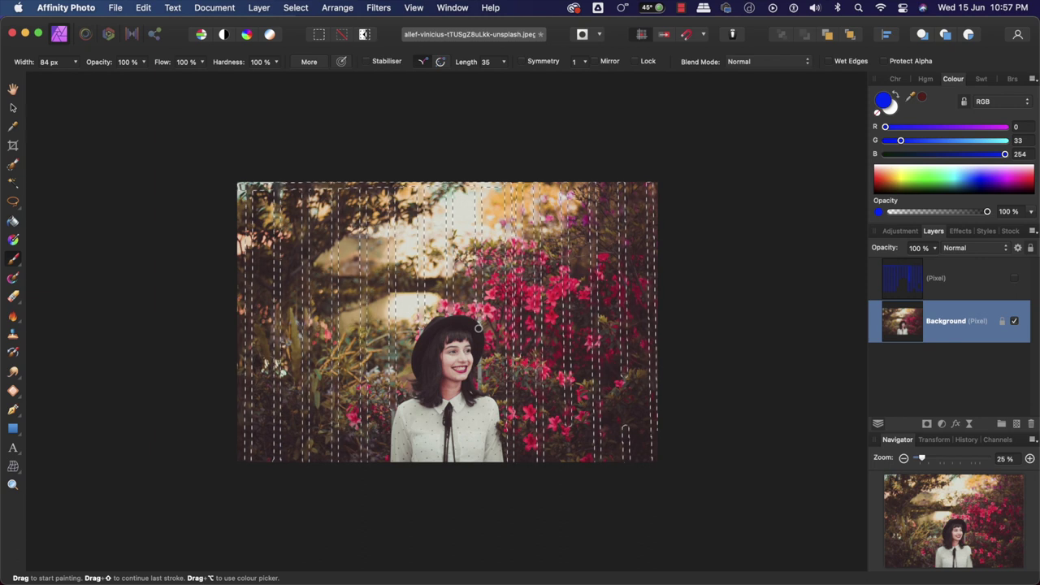
pyautogui.scroll(-2, 425, 342)
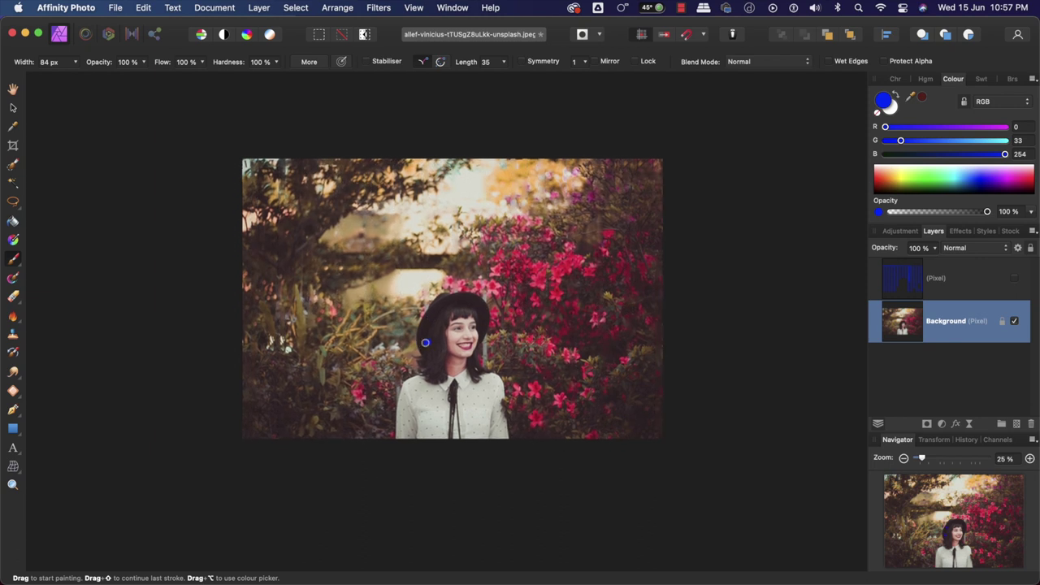
# Examine the inpainted photo up close for leftover fence pieces and artefacts, from the upper edge down to the woman
pyautogui.press('super+plus')
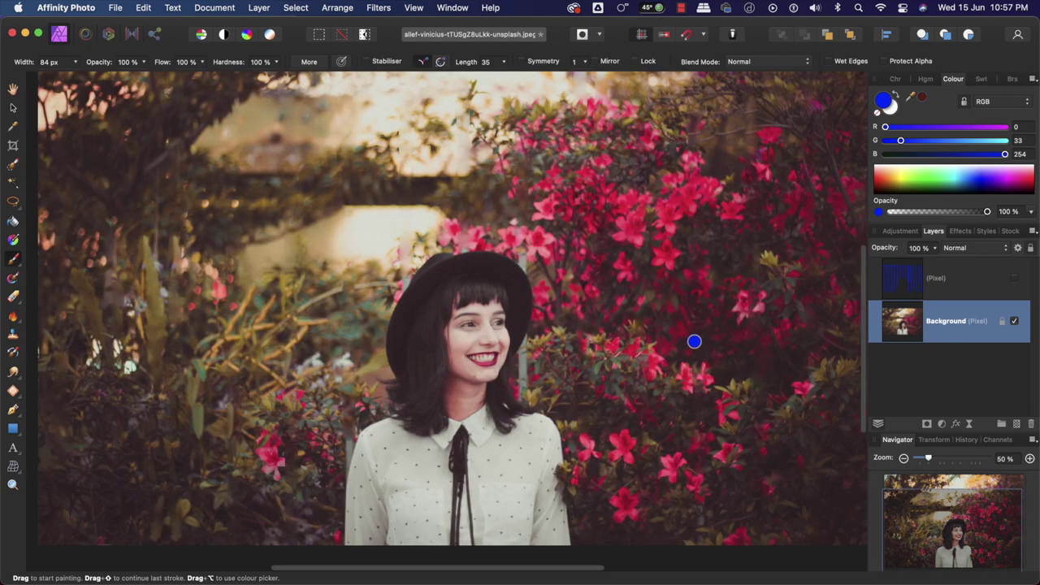
pyautogui.scroll(5, 609, 329)
pyautogui.hscroll(-3, 608, 328)
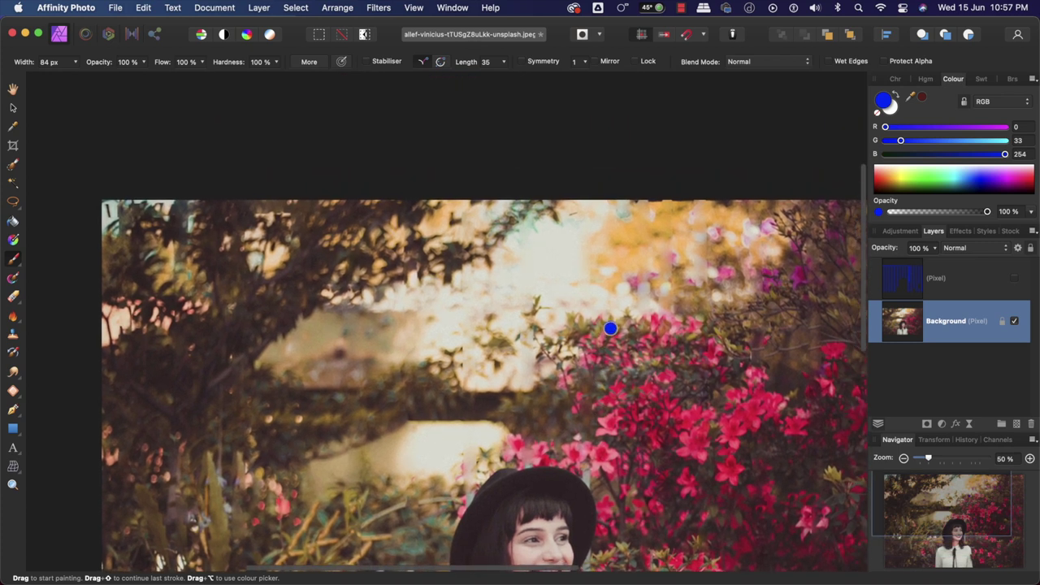
pyautogui.scroll(-5, 641, 274)
pyautogui.hscroll(4, 641, 273)
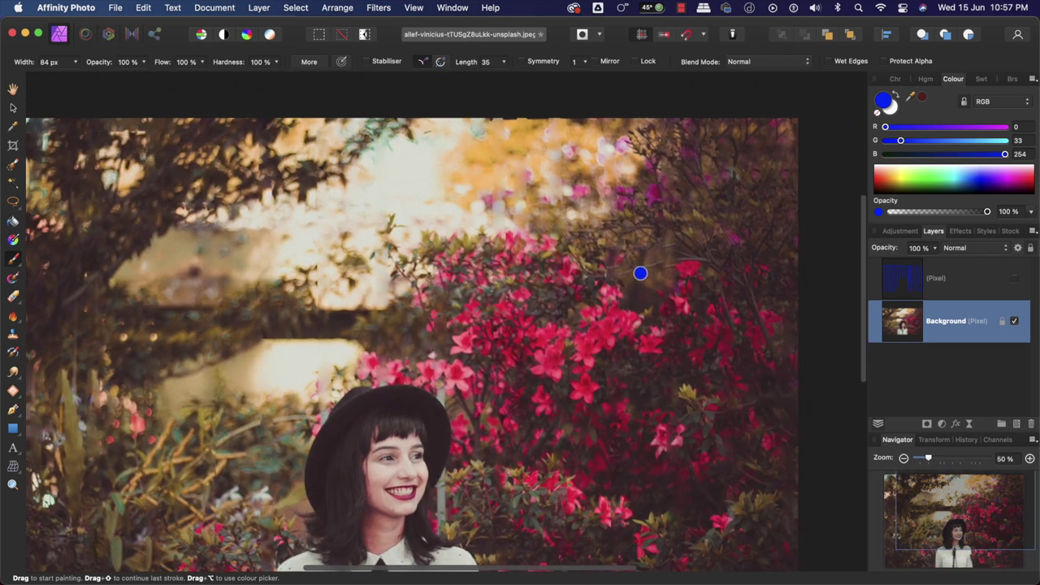
pyautogui.scroll(-2, 642, 274)
pyautogui.hscroll(-2, 642, 274)
pyautogui.scroll(-3, 433, 295)
pyautogui.hscroll(-1, 432, 295)
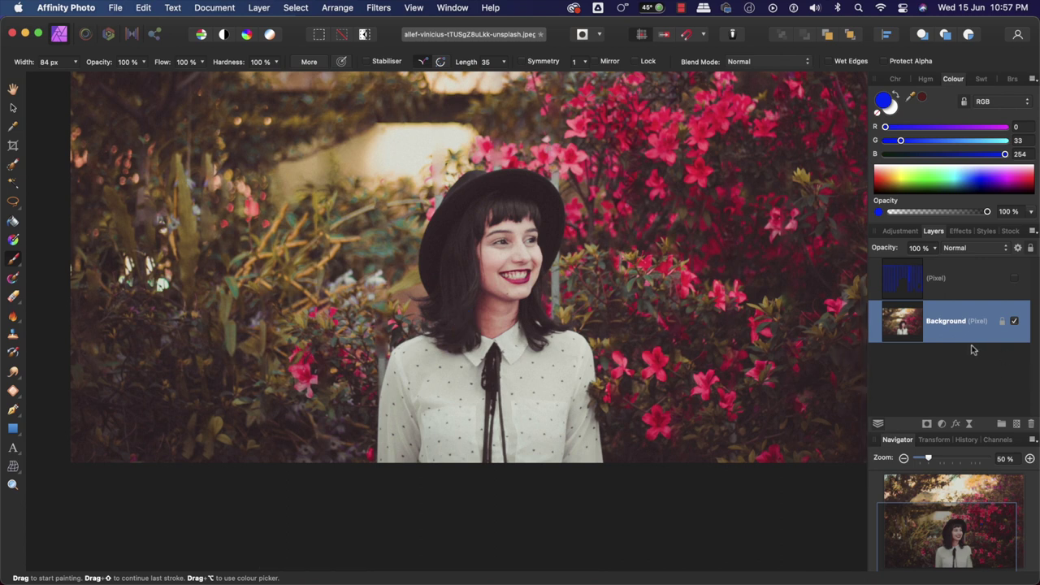
# Clone nearby foliage over the leftover bar beside the woman's shoulder at the photo's left, using a 101 px Clone brush on the Background layer
pyautogui.press('super+plus')
pyautogui.press('super+plus')
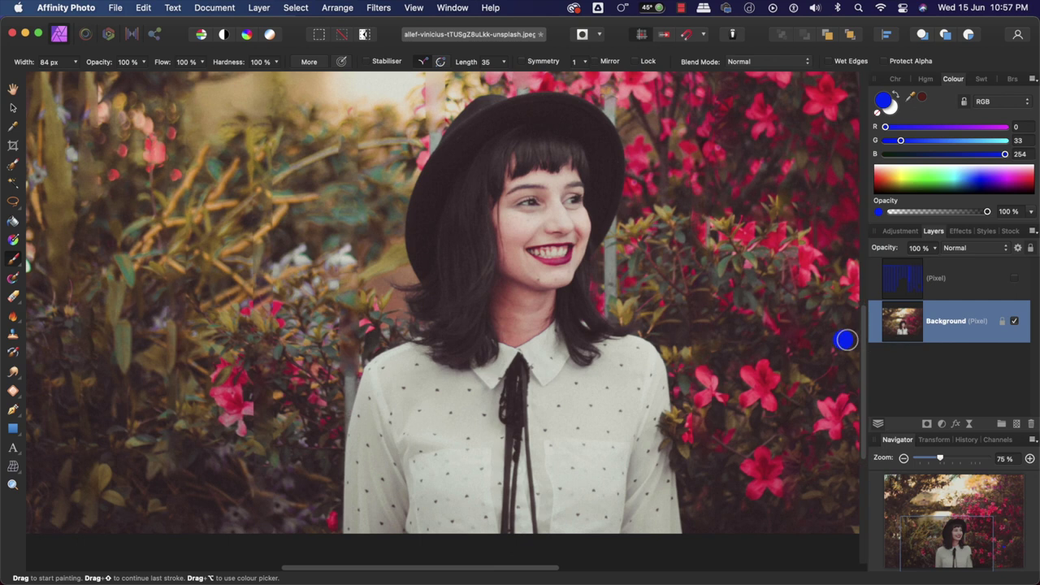
pyautogui.scroll(-4, 518, 344)
pyautogui.hscroll(-2, 518, 344)
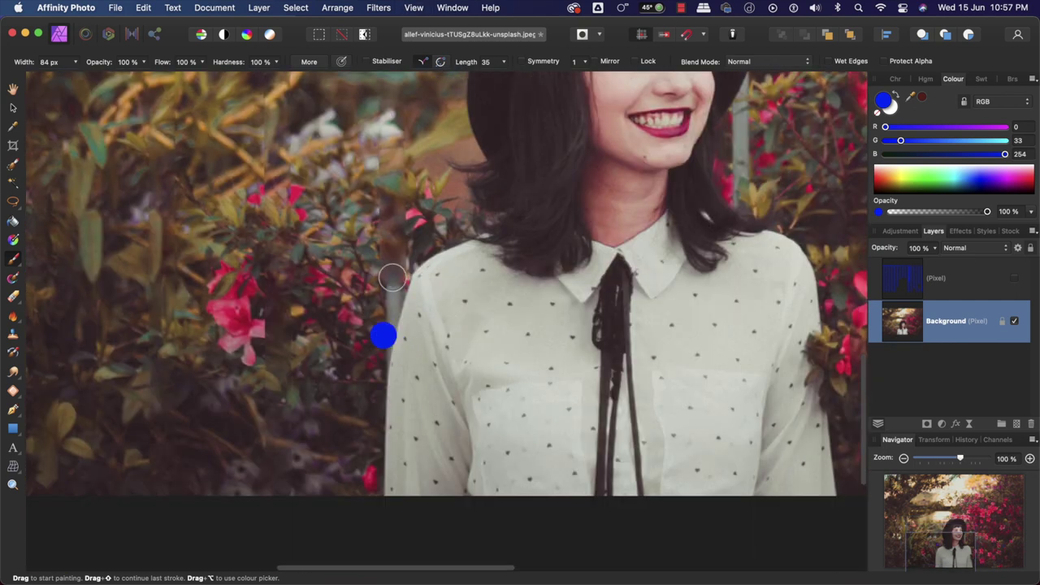
pyautogui.press('s')
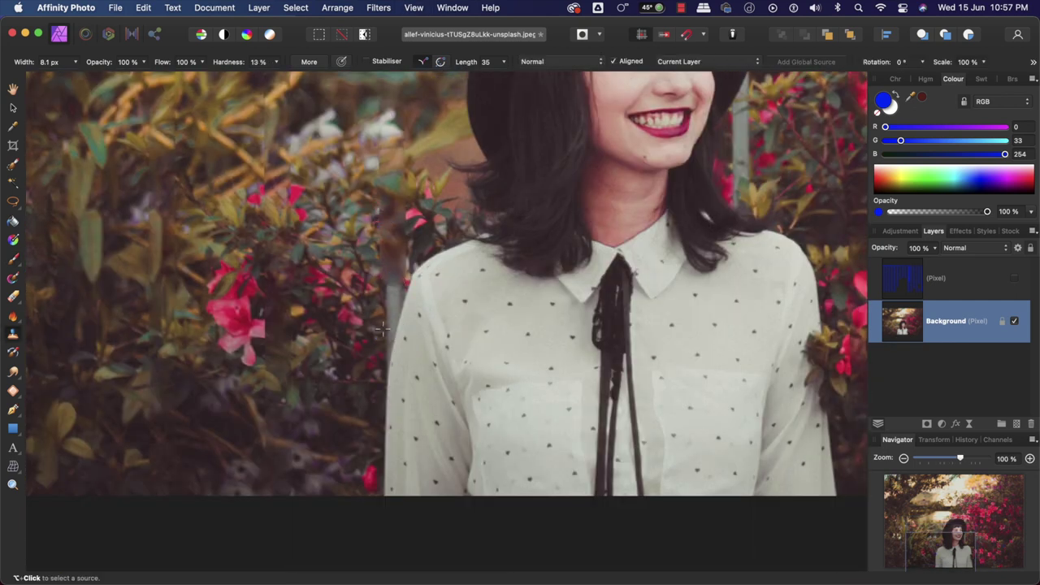
pyautogui.moveTo(367, 325)
pyautogui.mouseDown()
pyautogui.moveTo(430, 325)
pyautogui.moveTo(370, 324)
pyautogui.mouseUp()
pyautogui.keyDown('alt'); pyautogui.click(367, 254); pyautogui.keyUp('alt')
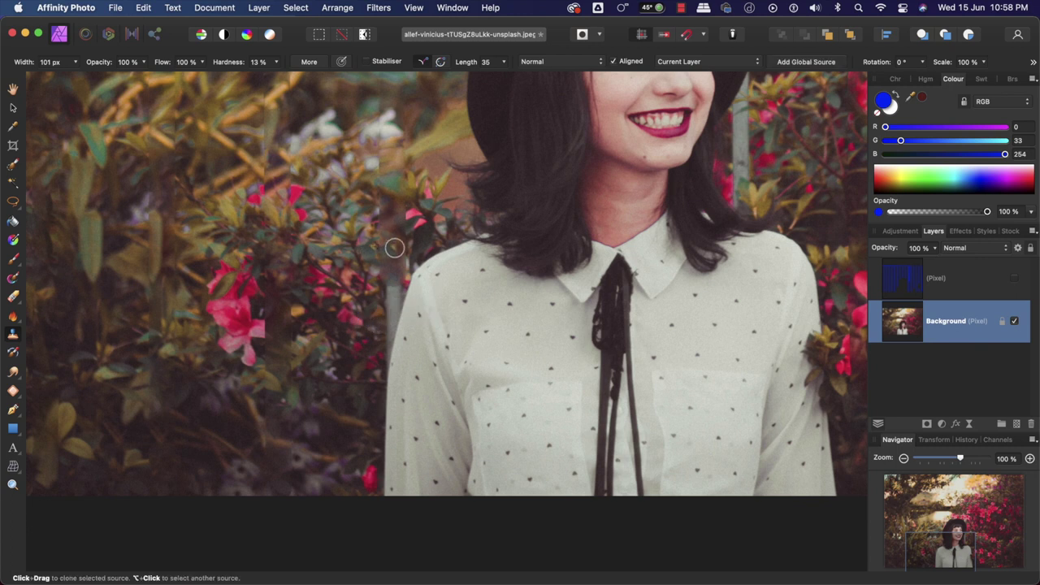
pyautogui.scroll(3, 371, 365)
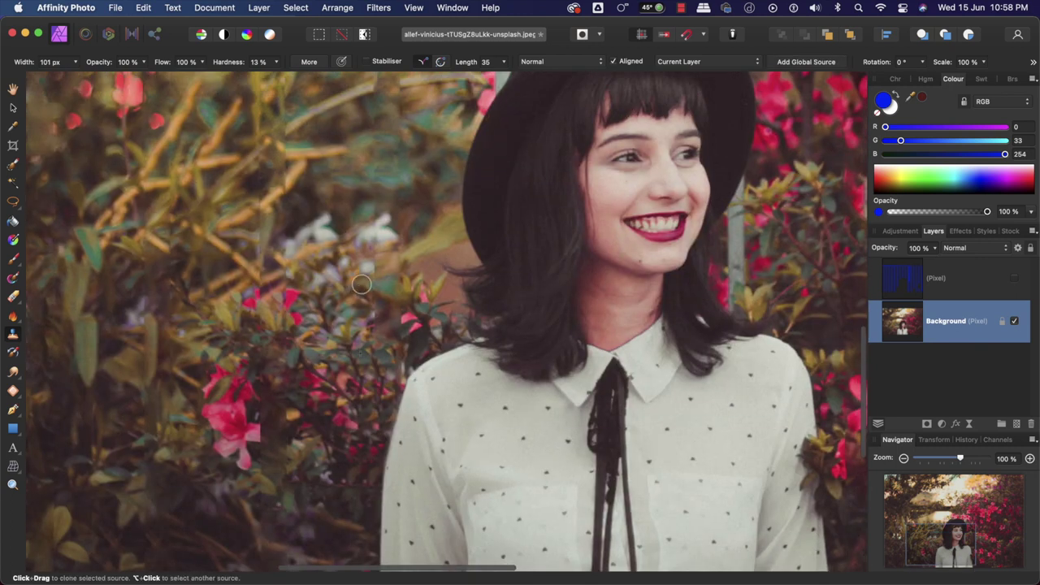
pyautogui.scroll(5, 386, 236)
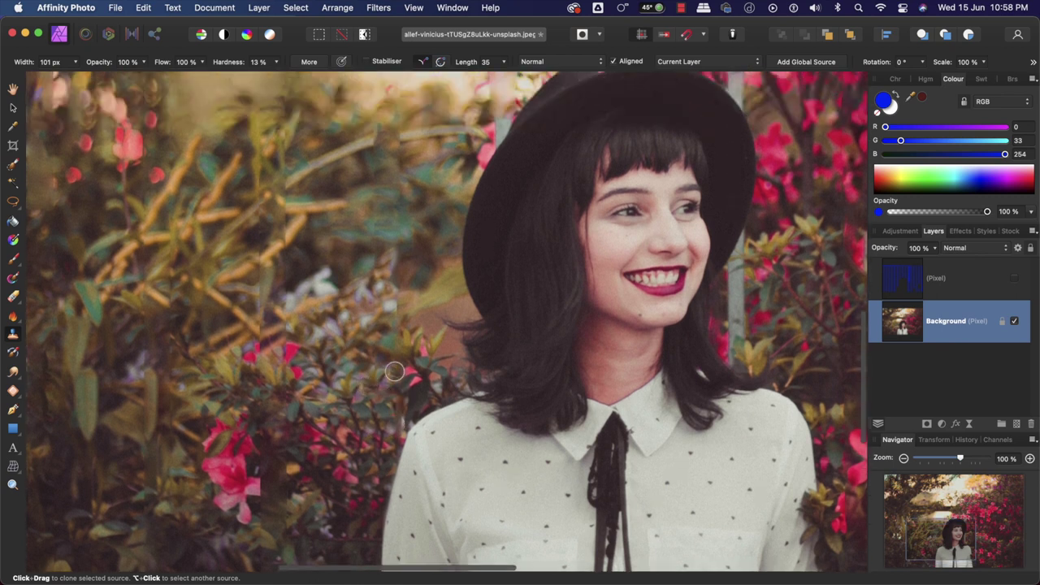
# Clone neighbouring leaves over the pale bar remnant just above the left side of the hat
pyautogui.scroll(2, 392, 371)
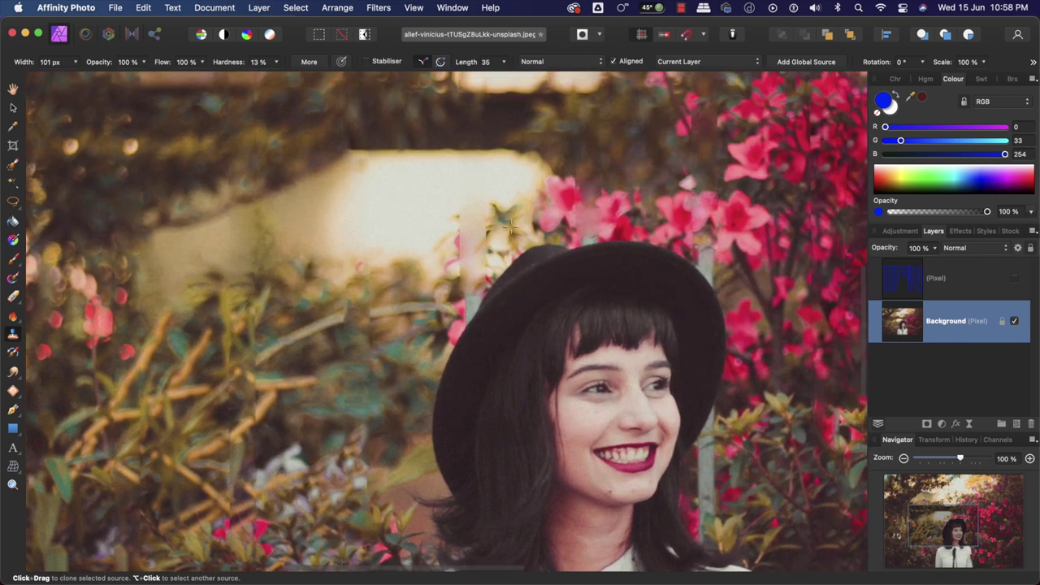
pyautogui.moveTo(499, 220)
pyautogui.mouseDown()
pyautogui.moveTo(470, 234)
pyautogui.moveTo(467, 216)
pyautogui.mouseUp()
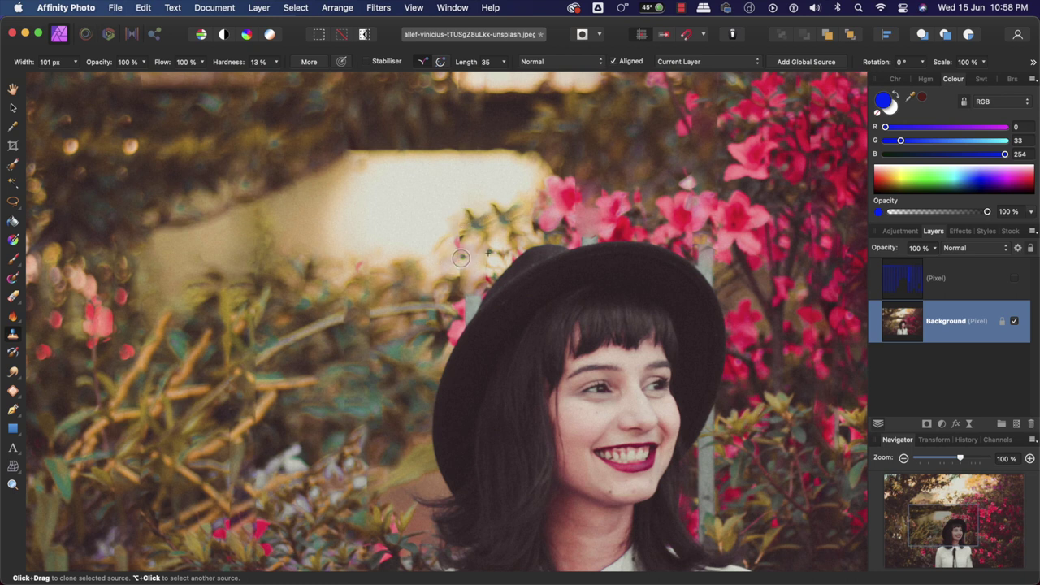
pyautogui.moveTo(465, 258); pyautogui.dragTo(464, 239)
# Clone pink petals over the small bar remnant at the hat's left brim with a 38 px brush, undoing the last dab
pyautogui.moveTo(555, 193); pyautogui.dragTo(559, 192)
pyautogui.keyDown('alt'); pyautogui.click(558, 207); pyautogui.keyUp('alt')
pyautogui.moveTo(466, 298); pyautogui.dragTo(471, 304)
pyautogui.moveTo(474, 309)
pyautogui.mouseDown()
pyautogui.moveTo(455, 309)
pyautogui.moveTo(484, 294)
pyautogui.mouseUp()
pyautogui.click(477, 305)
pyautogui.press('super+z')
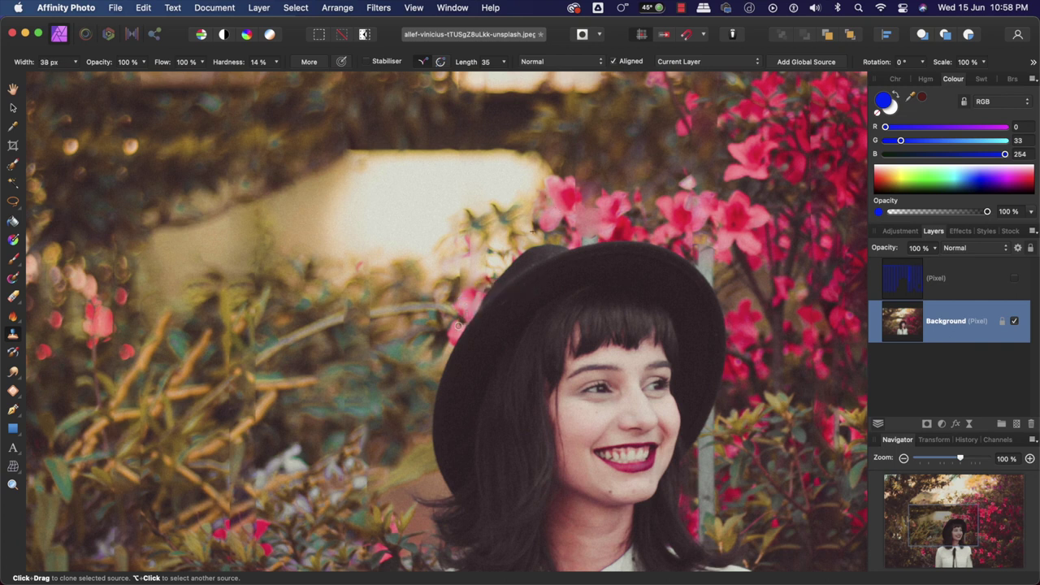
# Clone the adjacent foliage over the leftover bar between the woman's hair and the bush on her right side of the photo
pyautogui.hscroll(6, 456, 326)
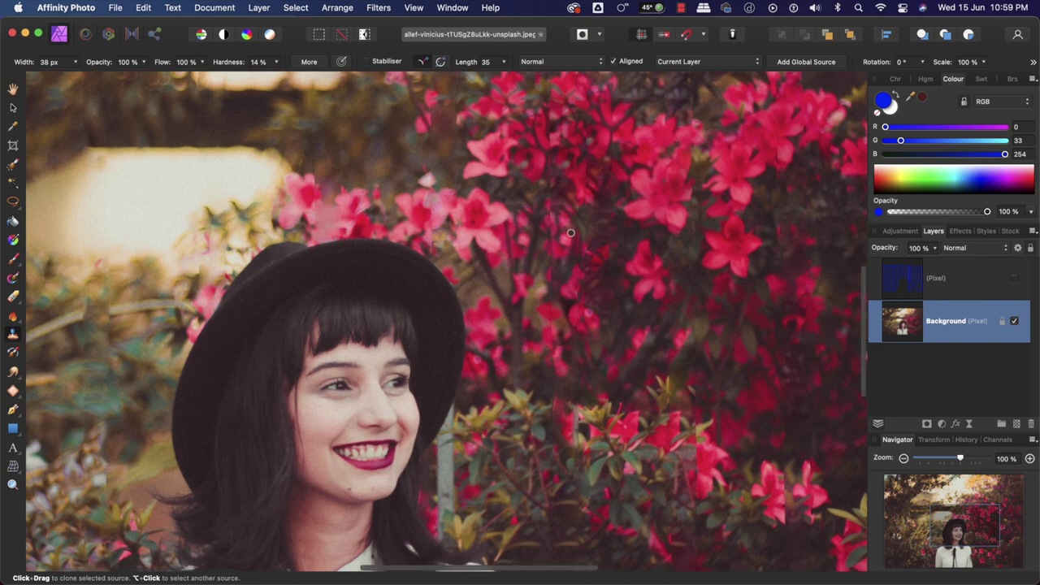
pyautogui.scroll(-5, 331, 236)
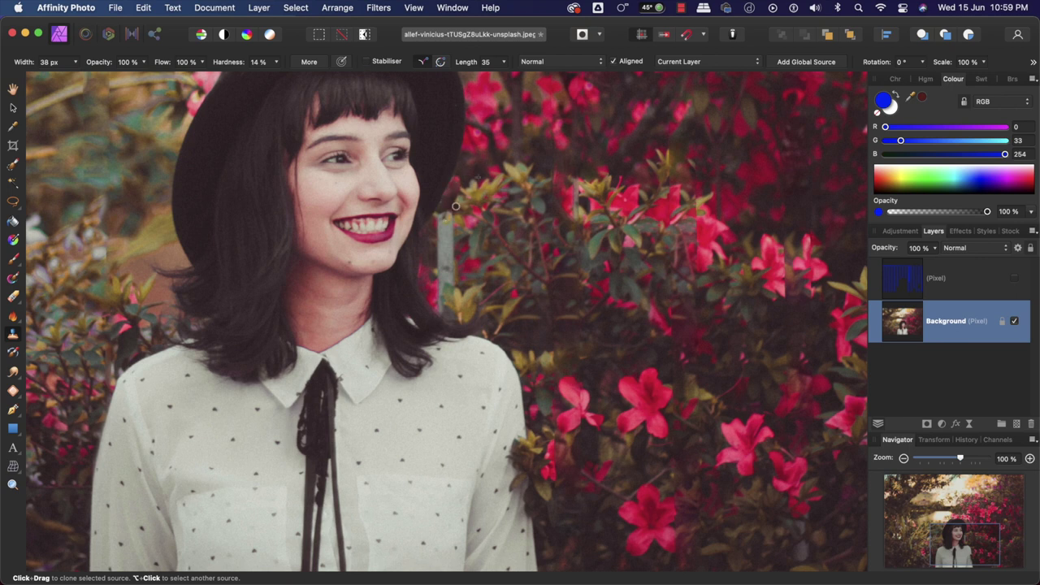
pyautogui.moveTo(446, 247); pyautogui.dragTo(465, 187)
pyautogui.keyDown('alt'); pyautogui.click(469, 234); pyautogui.keyUp('alt')
pyautogui.scroll(-5, 604, 325)
pyautogui.hscroll(4, 604, 325)
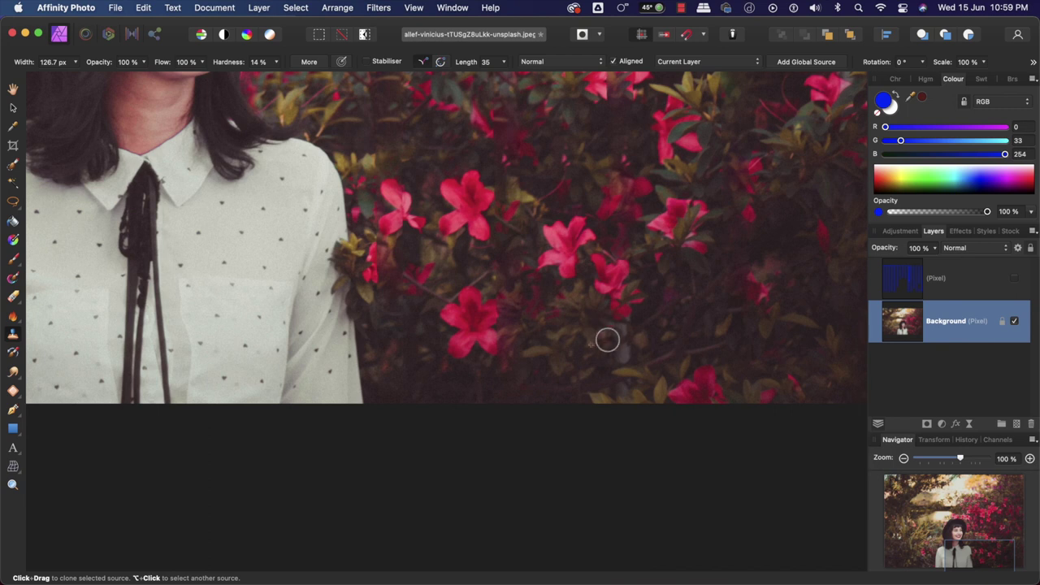
# Inpaint the bar remnant across the pink flower pair beside the woman's face, using a 75.6 px Inpainting Brush on the Background layer
pyautogui.scroll(5, 617, 387)
pyautogui.hscroll(3, 610, 390)
pyautogui.moveTo(446, 246); pyautogui.dragTo(452, 246)
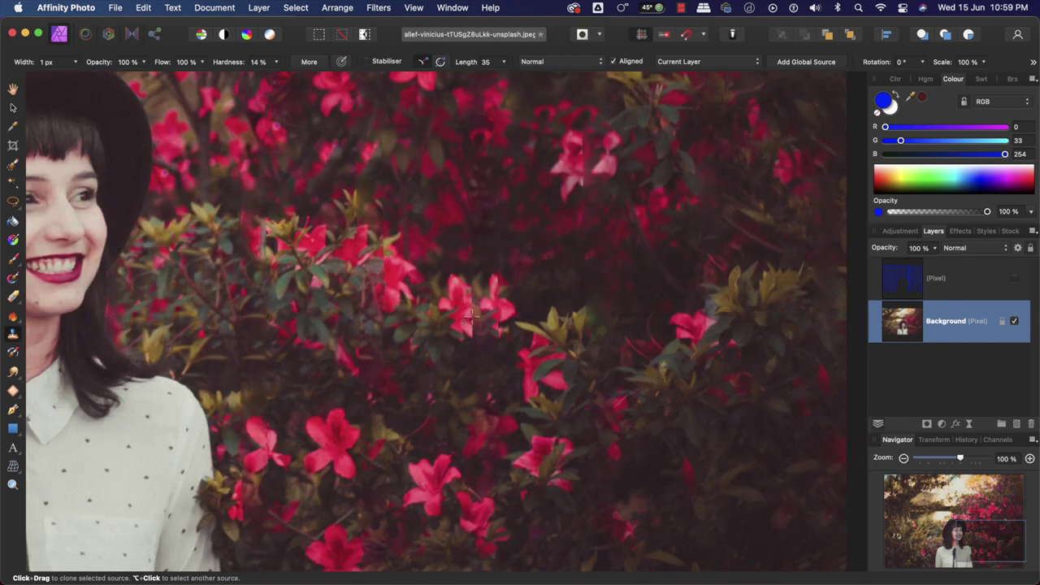
pyautogui.moveTo(466, 331)
pyautogui.mouseDown()
pyautogui.moveTo(472, 312)
pyautogui.moveTo(470, 332)
pyautogui.mouseUp()
pyautogui.click(13, 391)
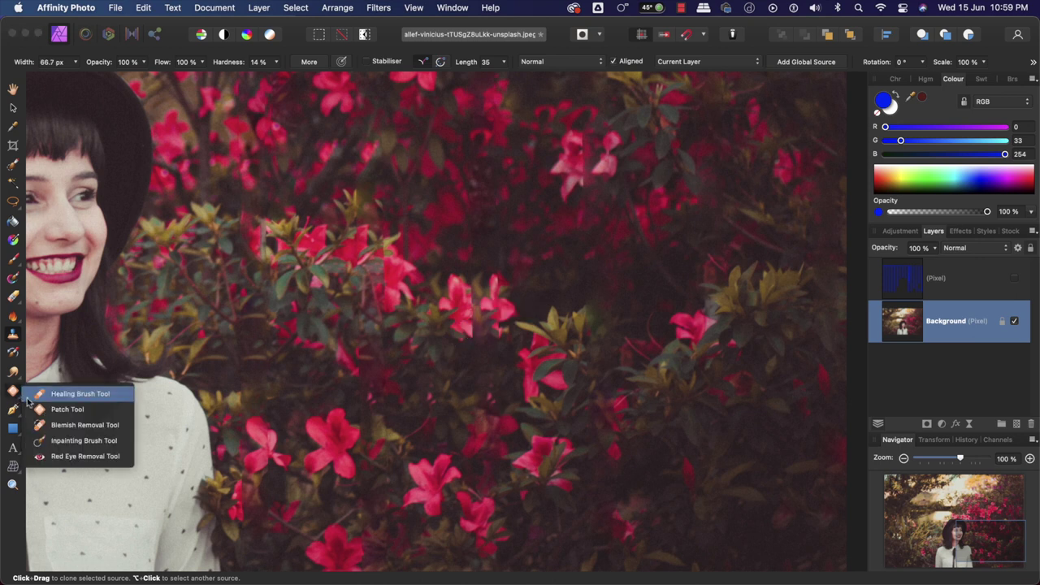
pyautogui.click(69, 438)
pyautogui.moveTo(469, 332); pyautogui.dragTo(474, 333)
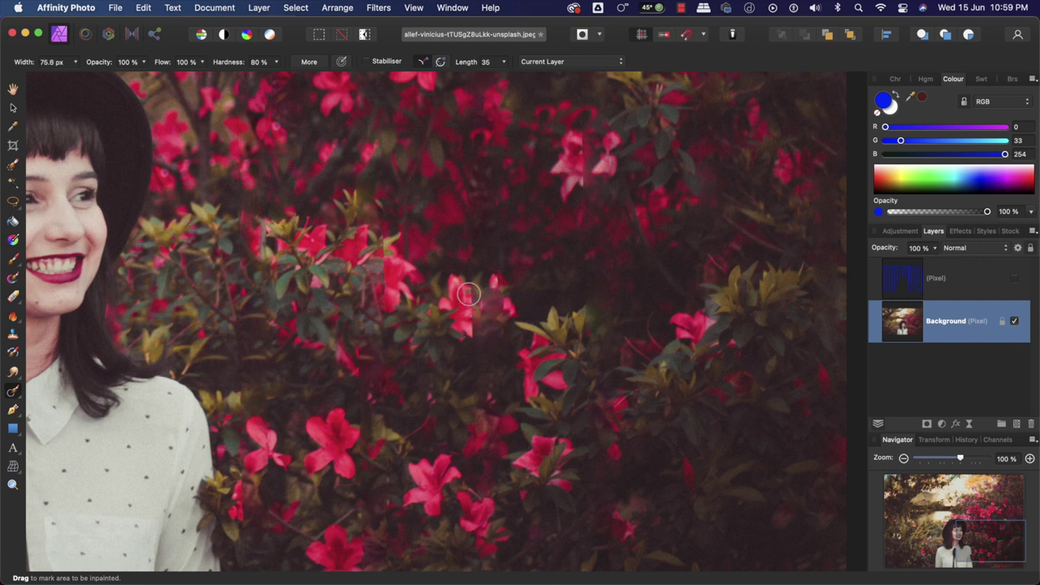
# Inpaint the bar remnants among the pink blossoms below the bare branches in the upper part of the bush
pyautogui.scroll(5, 529, 451)
pyautogui.moveTo(583, 376); pyautogui.dragTo(584, 433)
pyautogui.scroll(5, 485, 409)
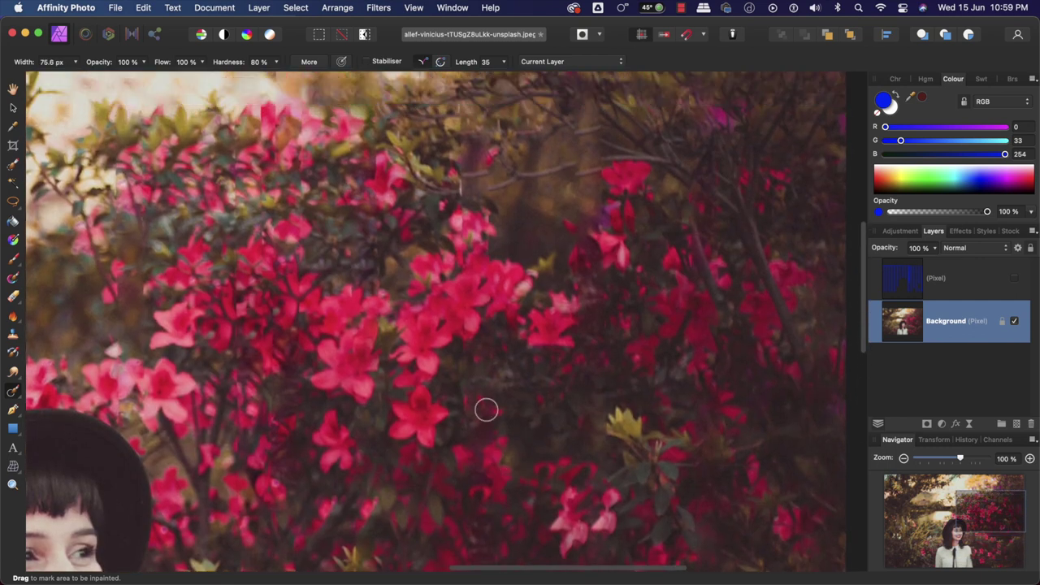
pyautogui.moveTo(479, 331); pyautogui.dragTo(497, 318)
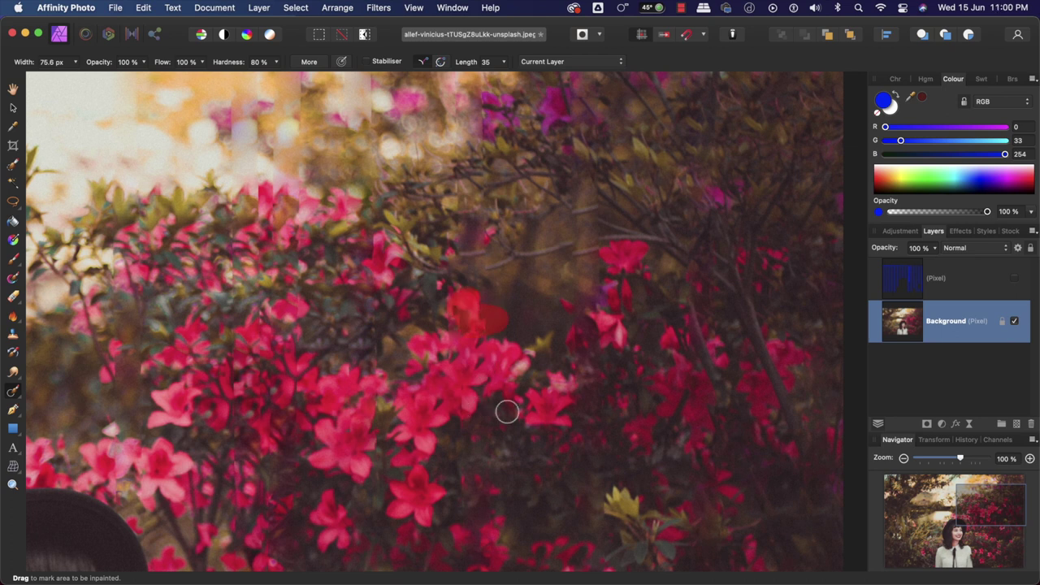
# Inpaint the straight bar edges along the bush's upper blossoms and beside the purple flowers with a 46.4 px brush
pyautogui.hscroll(-2, 460, 448)
pyautogui.press('[')
pyautogui.press('[')
pyautogui.press('[')
pyautogui.moveTo(389, 356); pyautogui.dragTo(388, 415)
pyautogui.moveTo(390, 291); pyautogui.dragTo(390, 307)
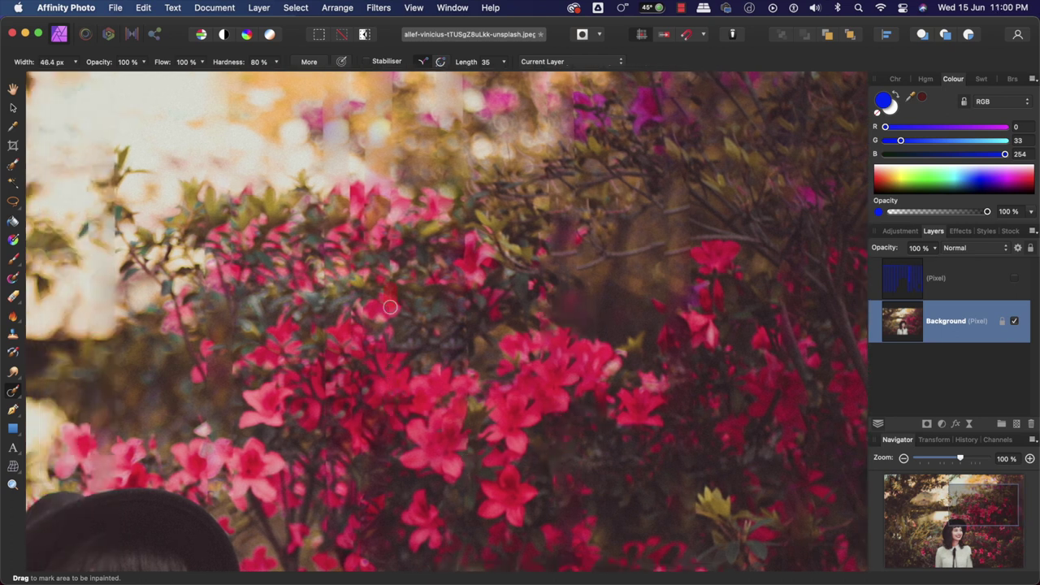
pyautogui.moveTo(390, 183); pyautogui.dragTo(390, 220)
pyautogui.moveTo(348, 184); pyautogui.dragTo(348, 204)
pyautogui.moveTo(463, 78); pyautogui.dragTo(463, 135)
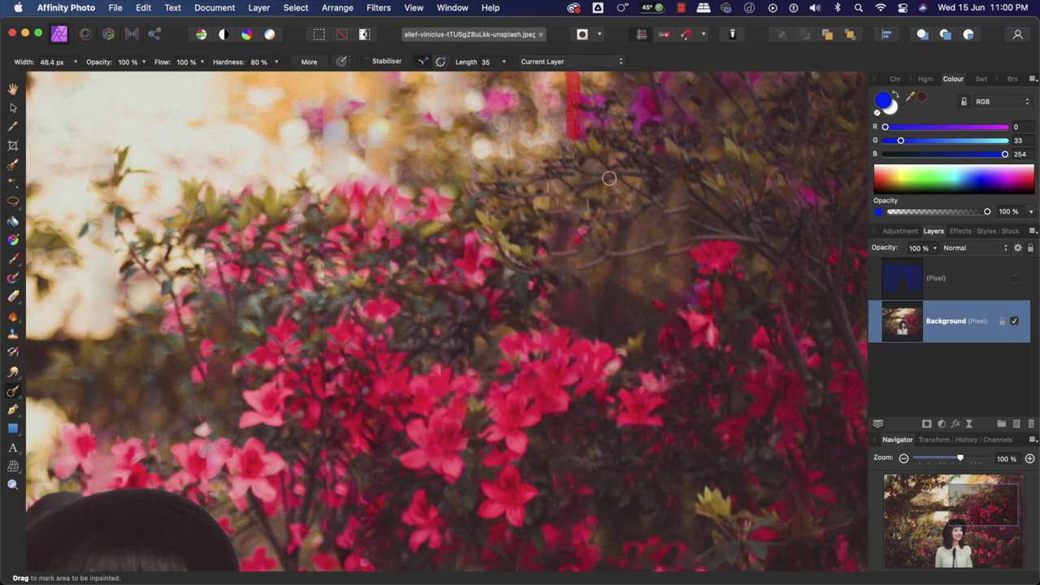
# Inpaint the bar remnants in the photo's upper-left corner and the pale horizontal streak among the nearby tree leaves
pyautogui.scroll(-1, 544, 276)
pyautogui.hscroll(-3, 487, 485)
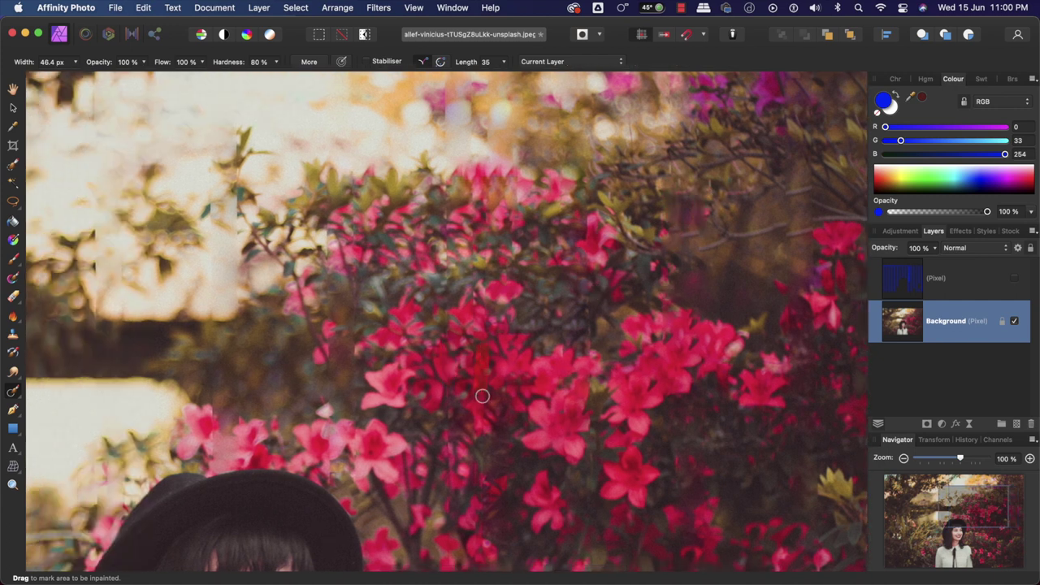
pyautogui.hscroll(-12, 487, 319)
pyautogui.moveTo(254, 325); pyautogui.dragTo(261, 280)
pyautogui.scroll(5, 278, 255)
pyautogui.hscroll(-1, 244, 236)
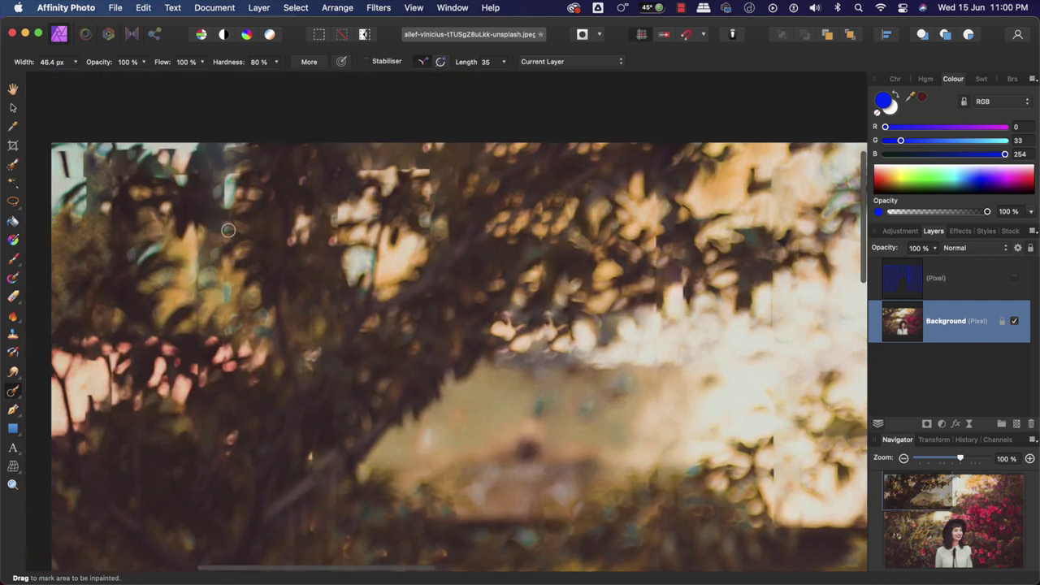
pyautogui.moveTo(86, 182); pyautogui.dragTo(85, 206)
pyautogui.moveTo(367, 167); pyautogui.dragTo(425, 172)
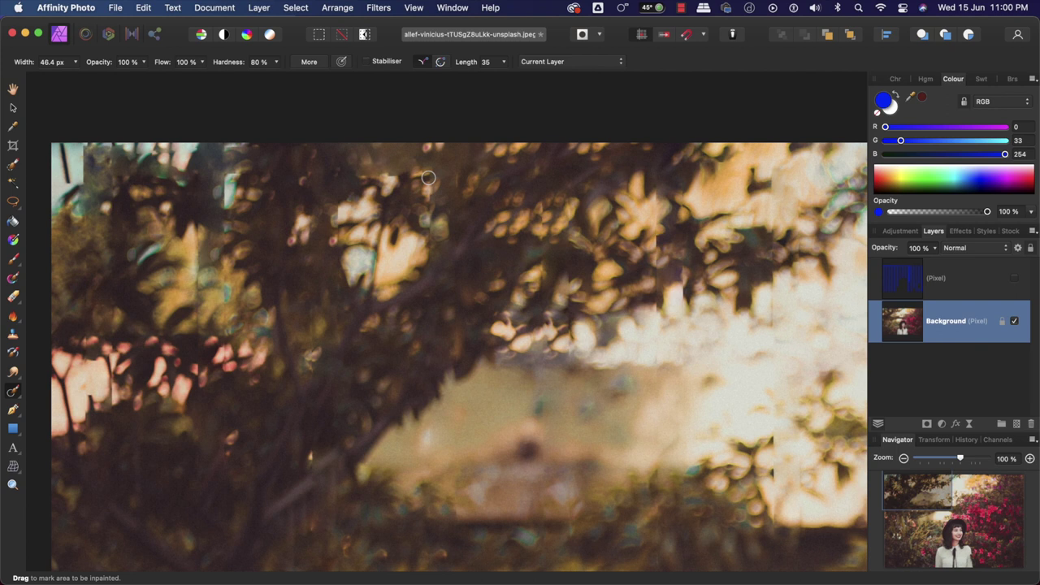
# Inpaint the streak in the yellow tree foliage and the hard edge in the bright background right of the tree, using a 70.6 px Inpainting Brush
pyautogui.click(13, 390)
pyautogui.click(81, 423)
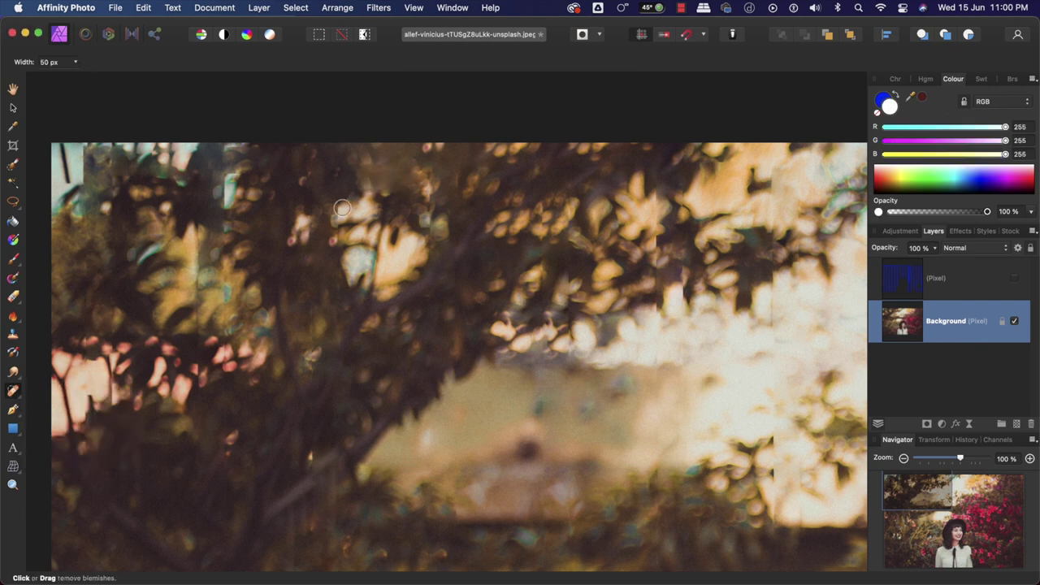
pyautogui.click(13, 390)
pyautogui.click(81, 438)
pyautogui.moveTo(199, 276); pyautogui.dragTo(197, 320)
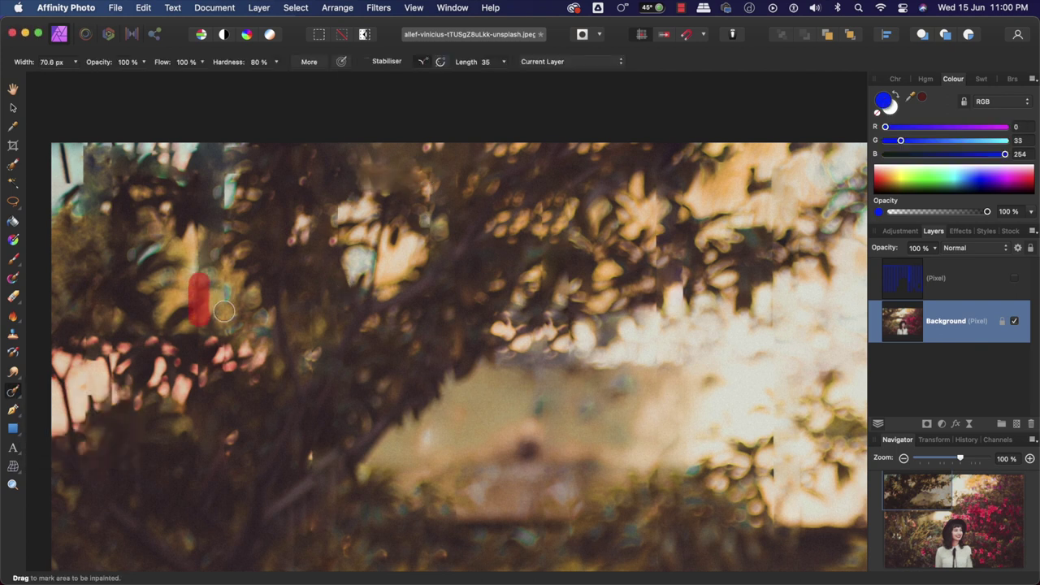
pyautogui.scroll(-3, 671, 221)
pyautogui.moveTo(671, 221); pyautogui.dragTo(685, 244)
pyautogui.moveTo(775, 183); pyautogui.dragTo(776, 260)
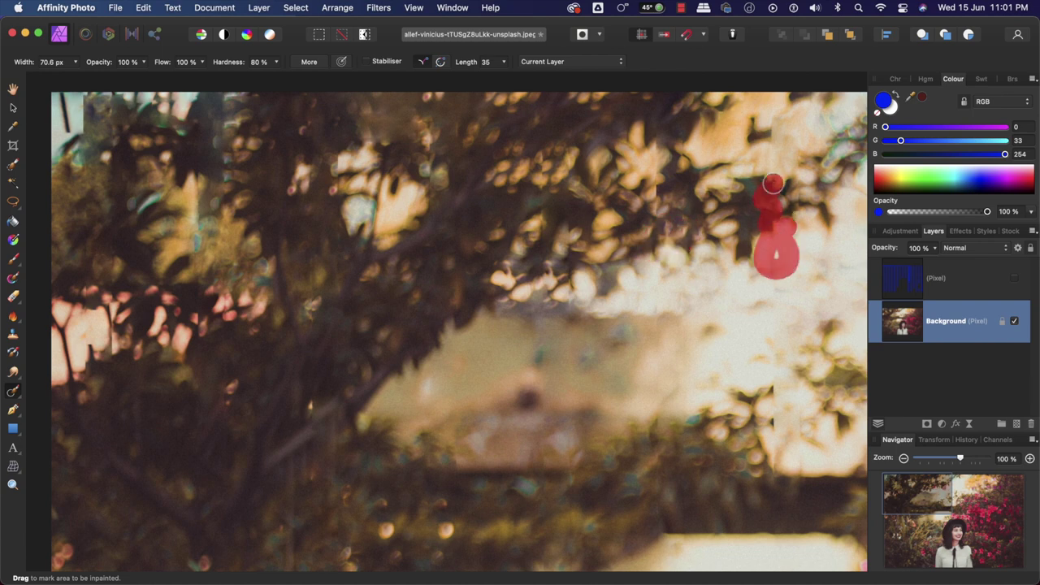
# Inpaint the vertical bar edges through the orange twigs and foliage above the pink flowers at the woman's left in the photo
pyautogui.scroll(-5, 302, 346)
pyautogui.scroll(-5, 302, 346)
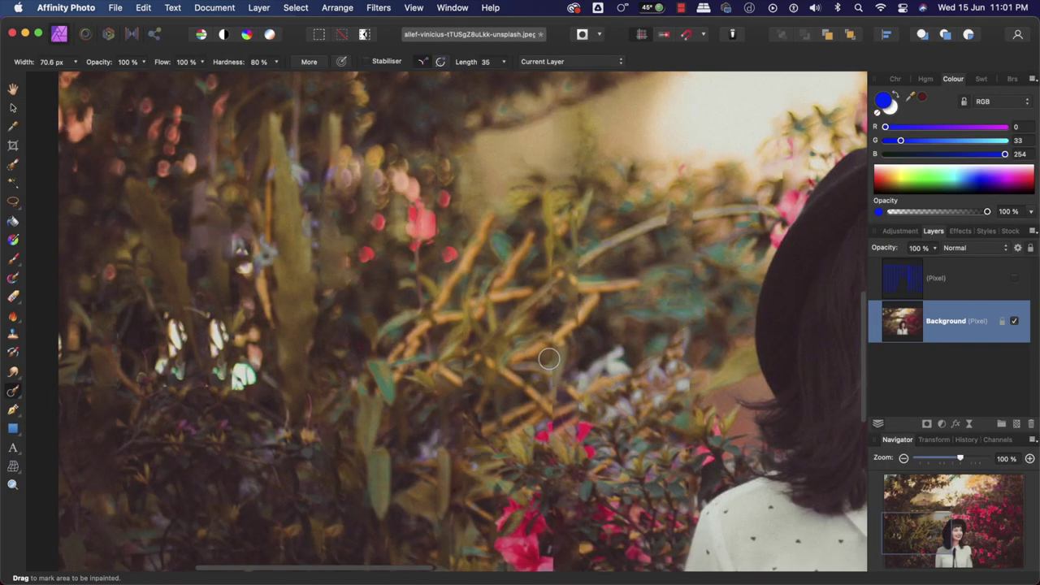
pyautogui.moveTo(550, 325); pyautogui.dragTo(550, 455)
pyautogui.moveTo(578, 296); pyautogui.dragTo(593, 417)
pyautogui.scroll(-15, 566, 455)
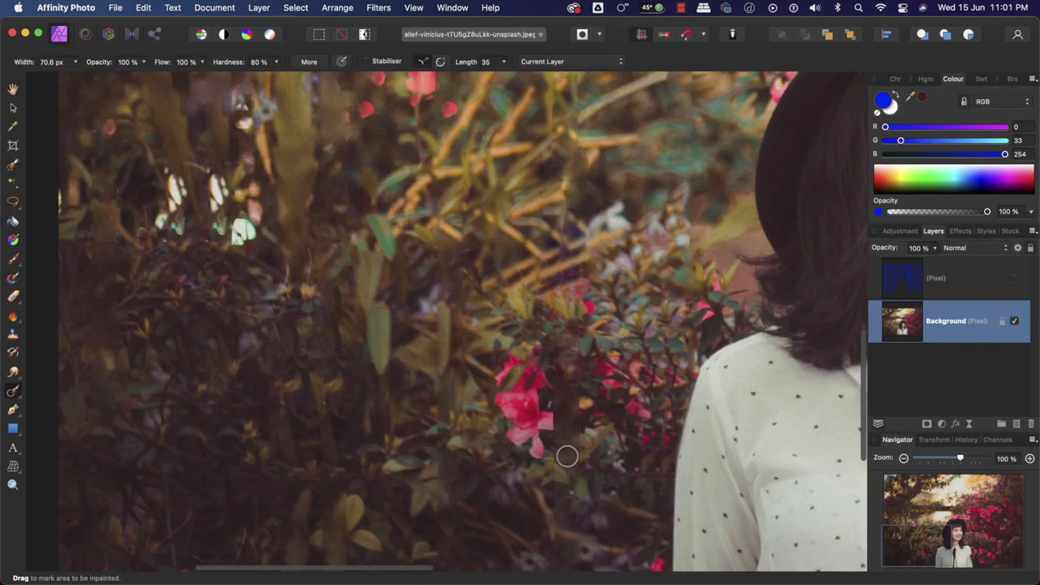
# Inpaint the foliage remnant just above the hat's left brim and display the whole photo
pyautogui.scroll(8, 567, 456)
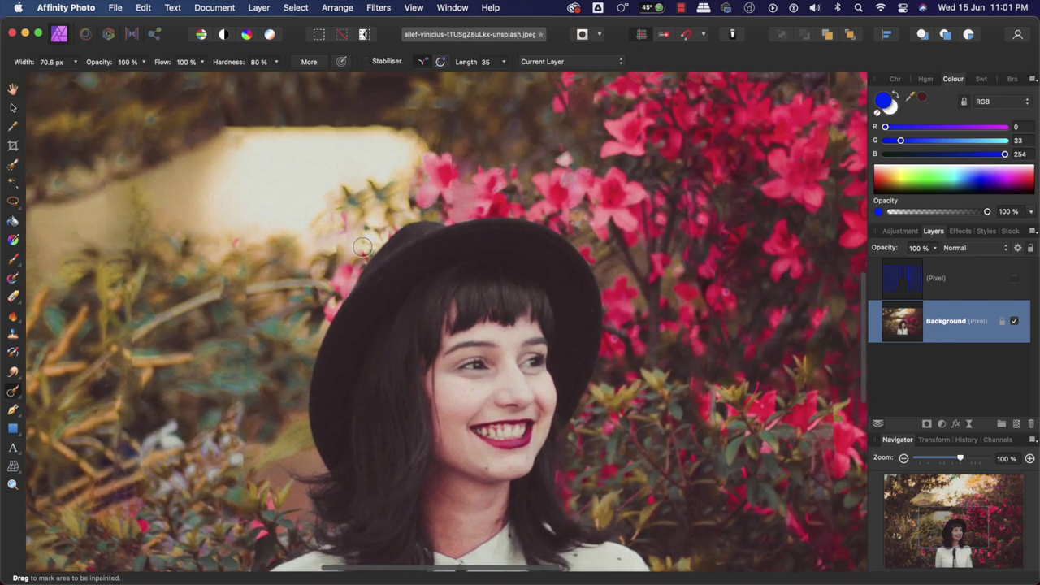
pyautogui.moveTo(361, 246)
pyautogui.mouseDown()
pyautogui.moveTo(338, 258)
pyautogui.moveTo(353, 213)
pyautogui.mouseUp()
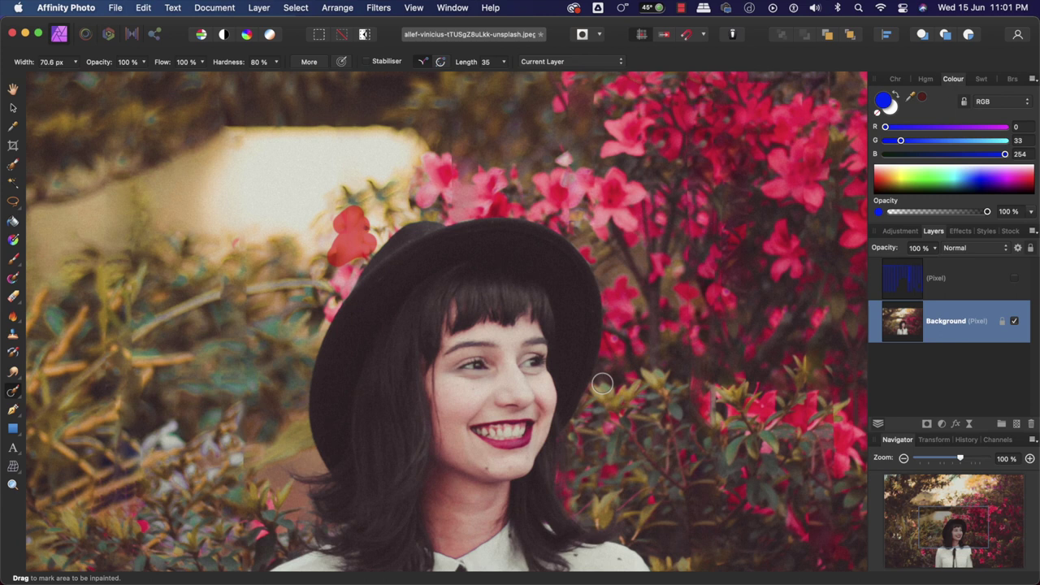
pyautogui.press('super+minus')
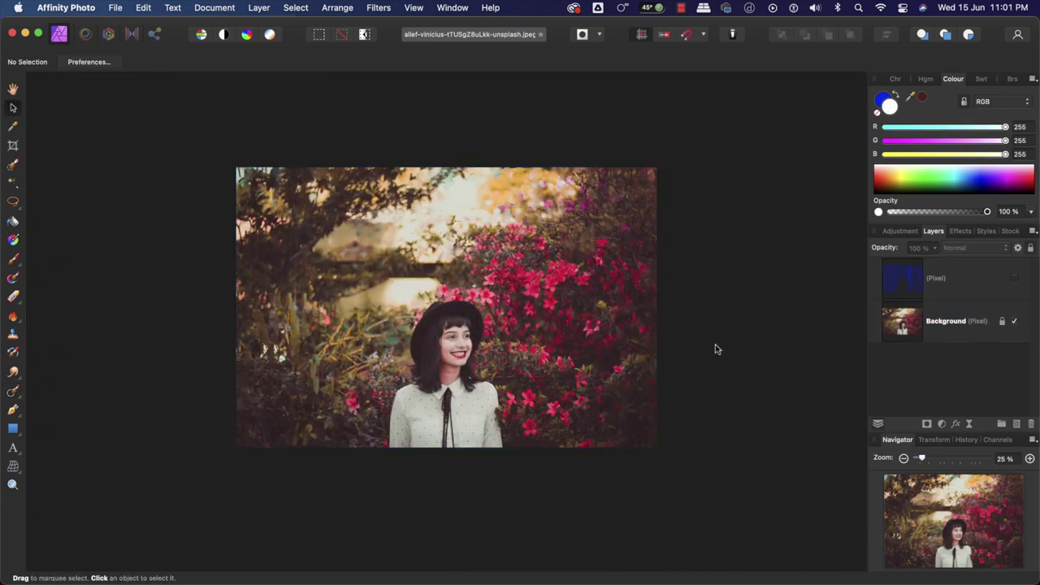